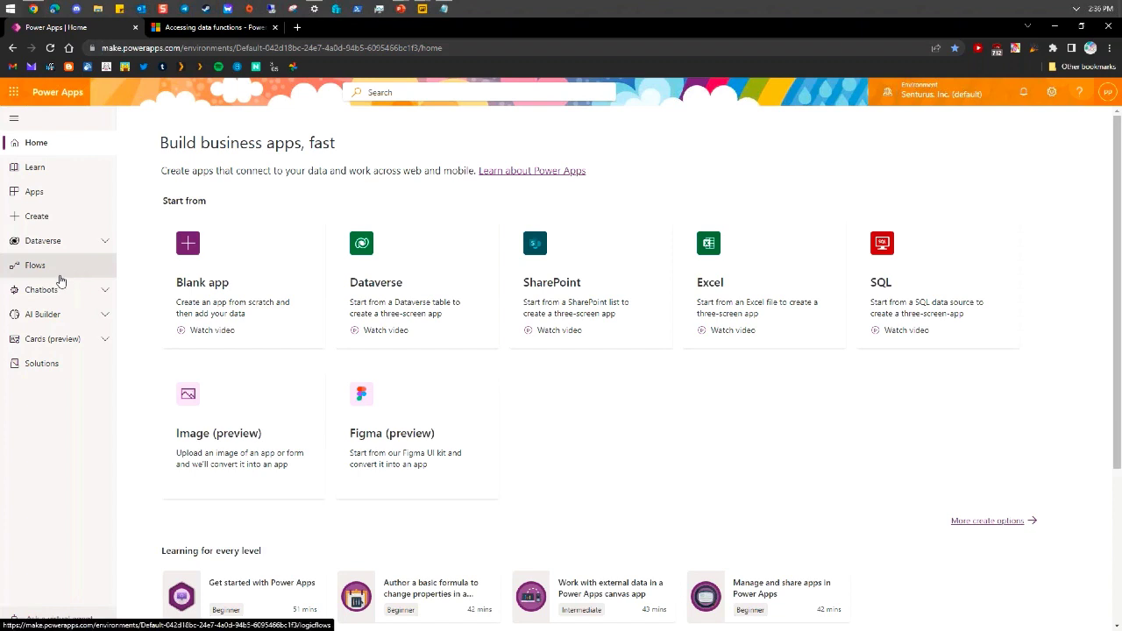
Create a new dataflow named WebinarDataFlow under Dataverse > Dataflows
left_click(83, 243)
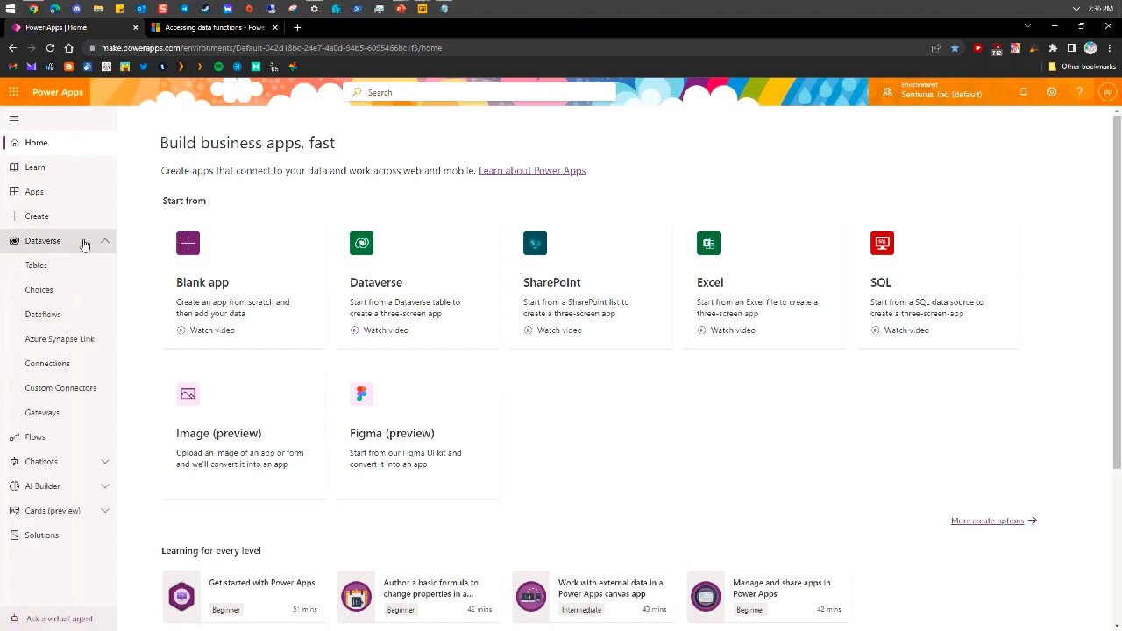
left_click(79, 315)
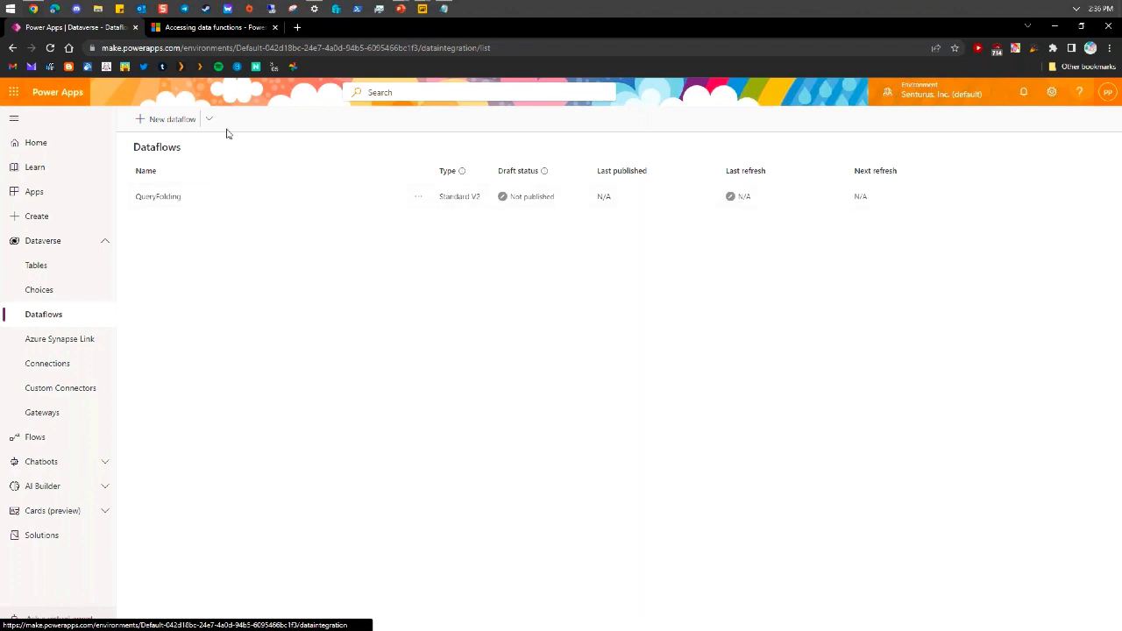
left_click(171, 121)
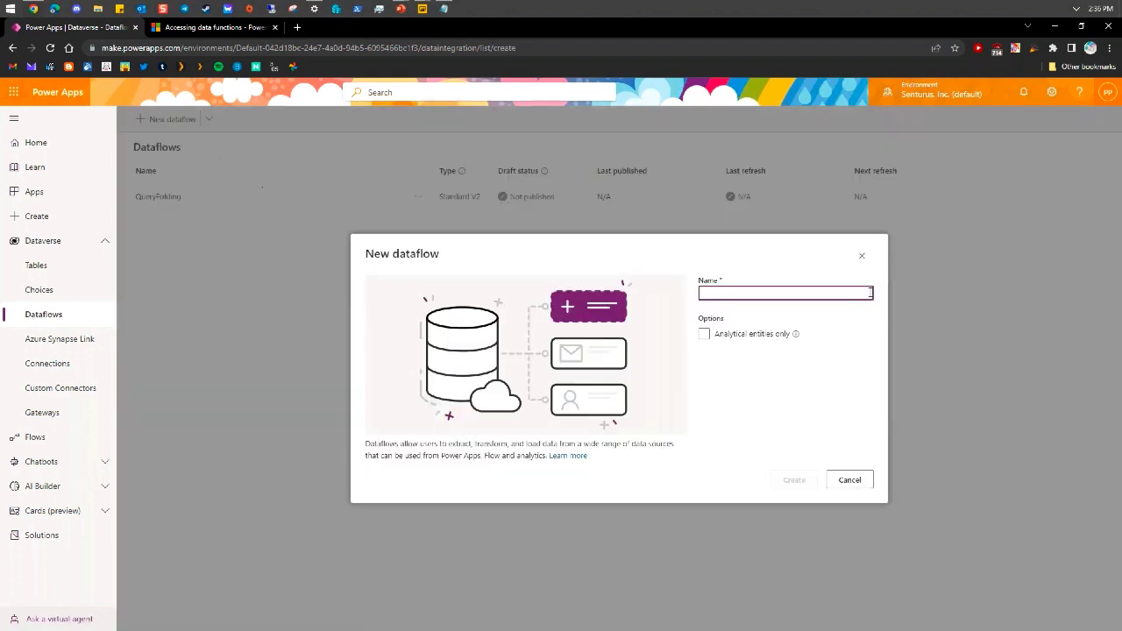
type("Webur")
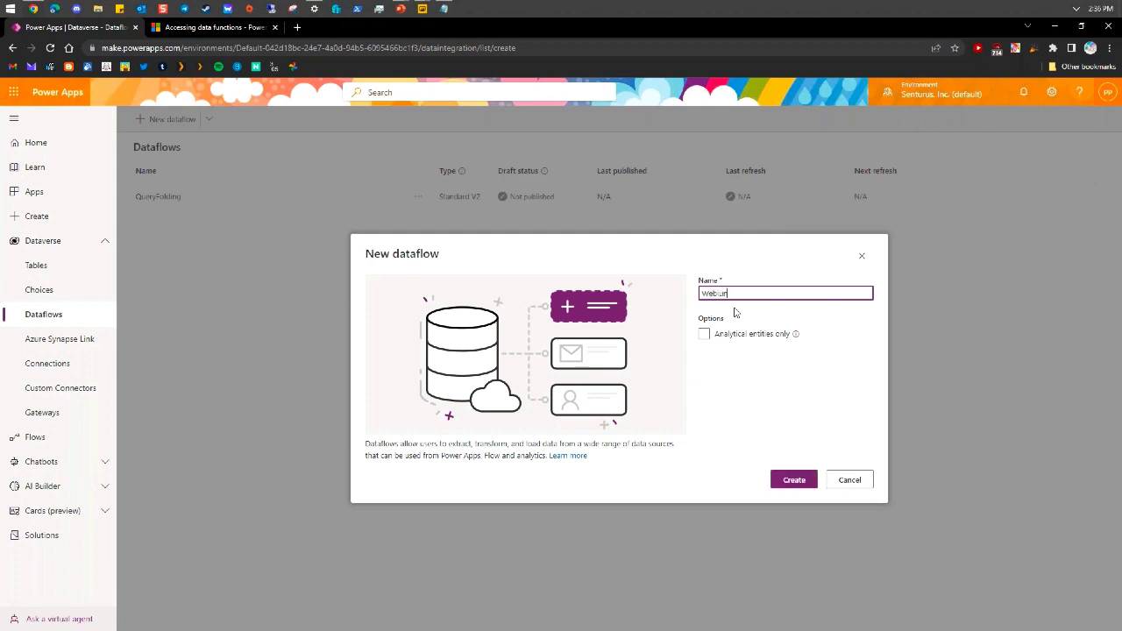
type("DataFlow")
left_click(783, 481)
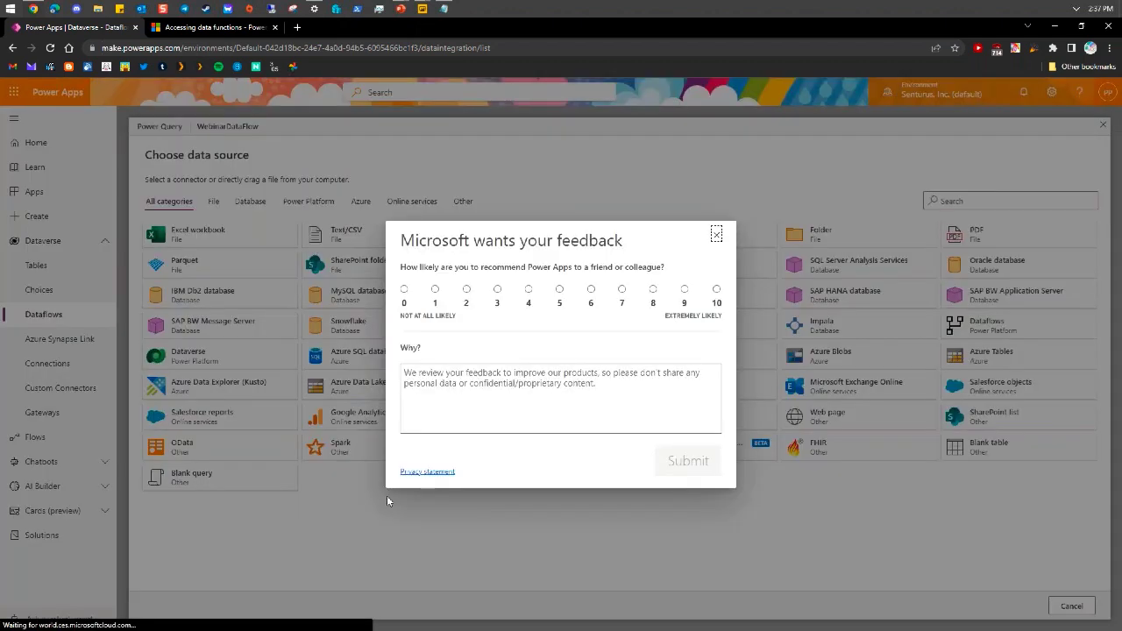
Close the feedback survey and pick SQL Server database as the data source
left_click(715, 236)
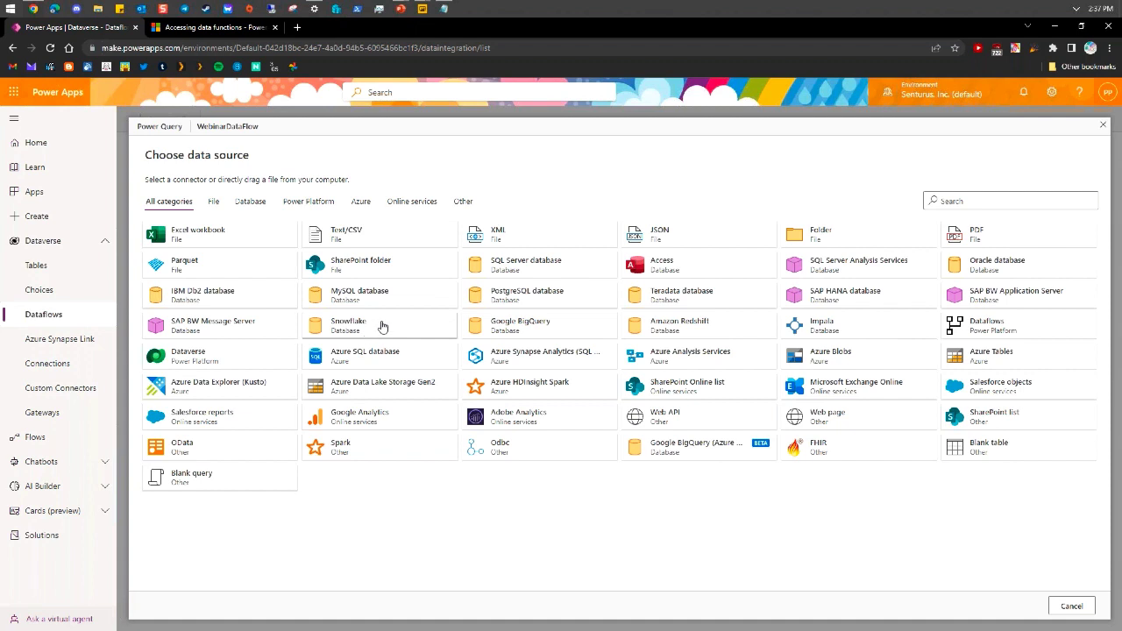
left_click(519, 272)
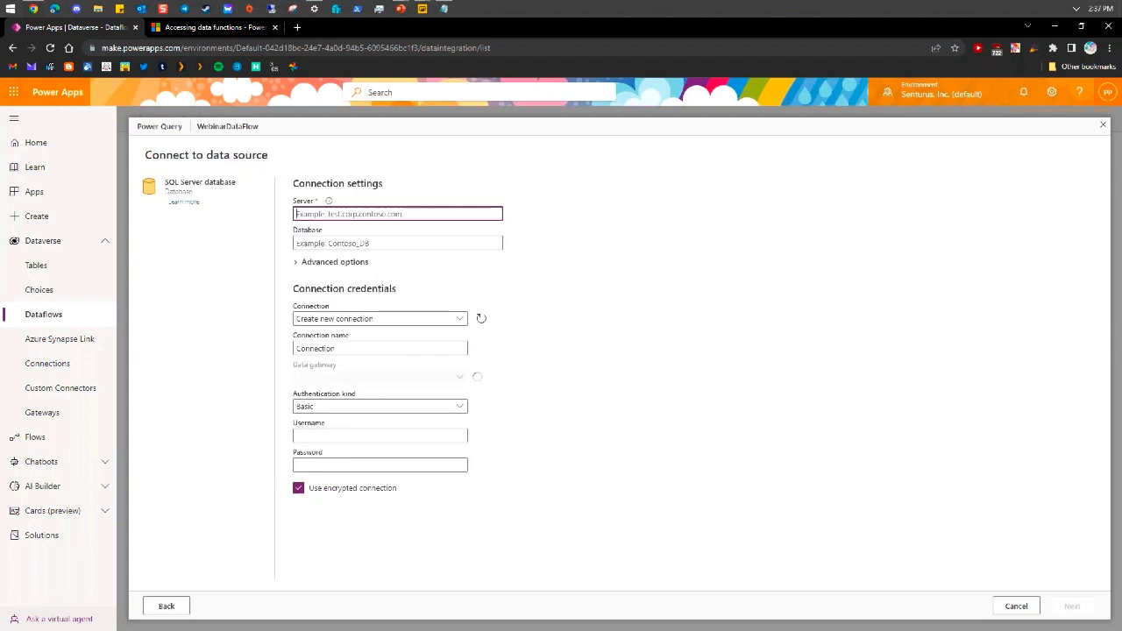
Enter server senturus-azure.database.windows.net and database AdventureWorks2017
type("senturus")
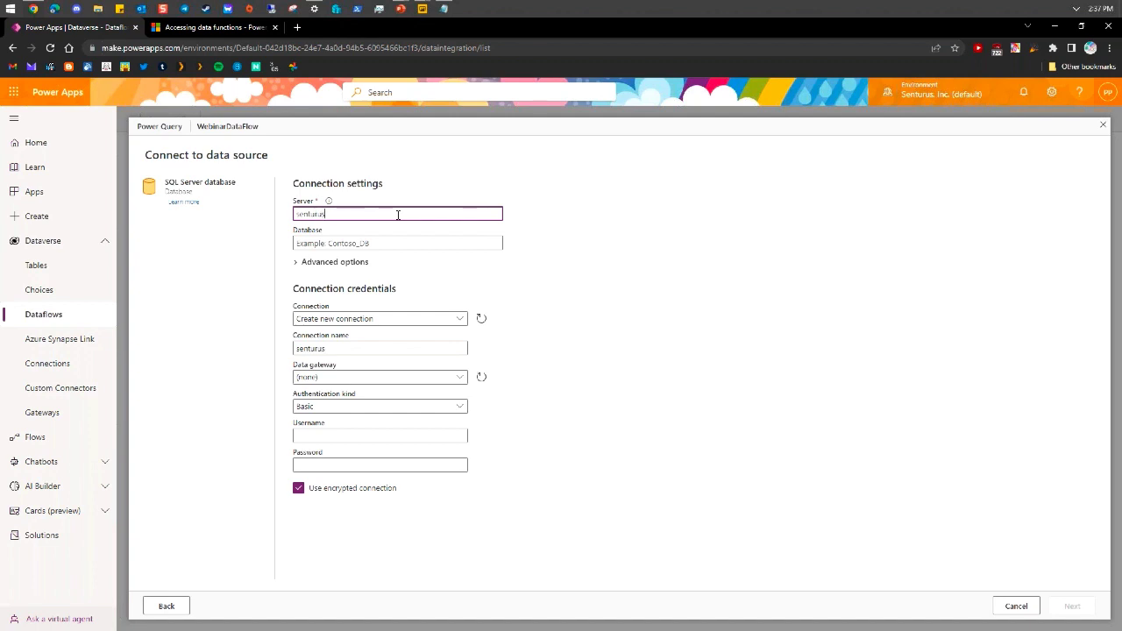
type("-azure.database.windows.net")
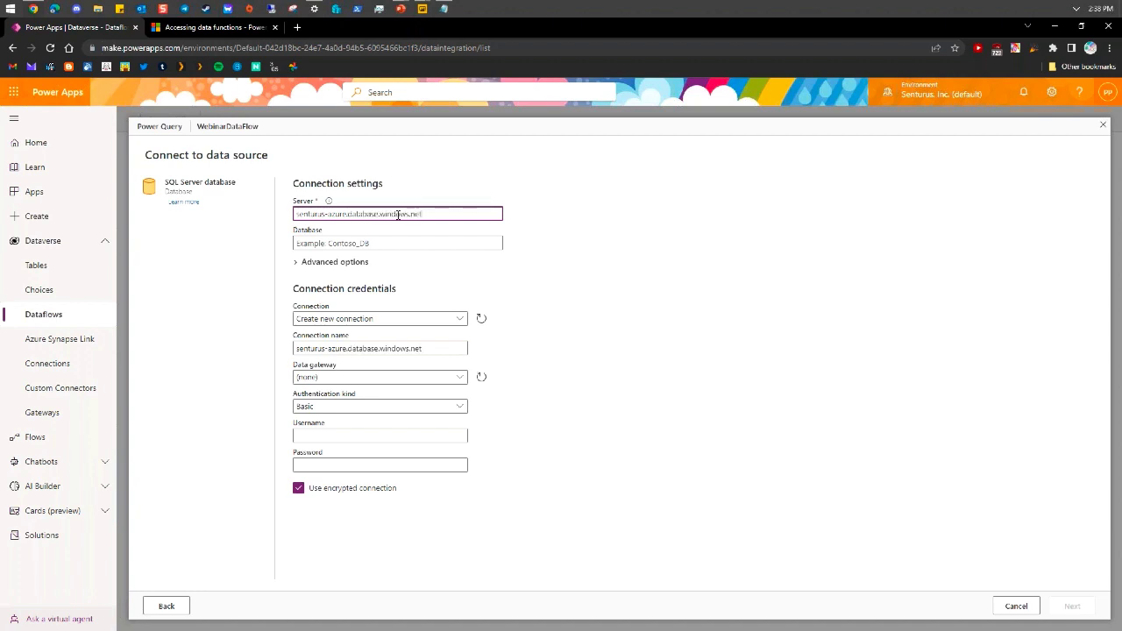
key("Tab")
type("Adventure")
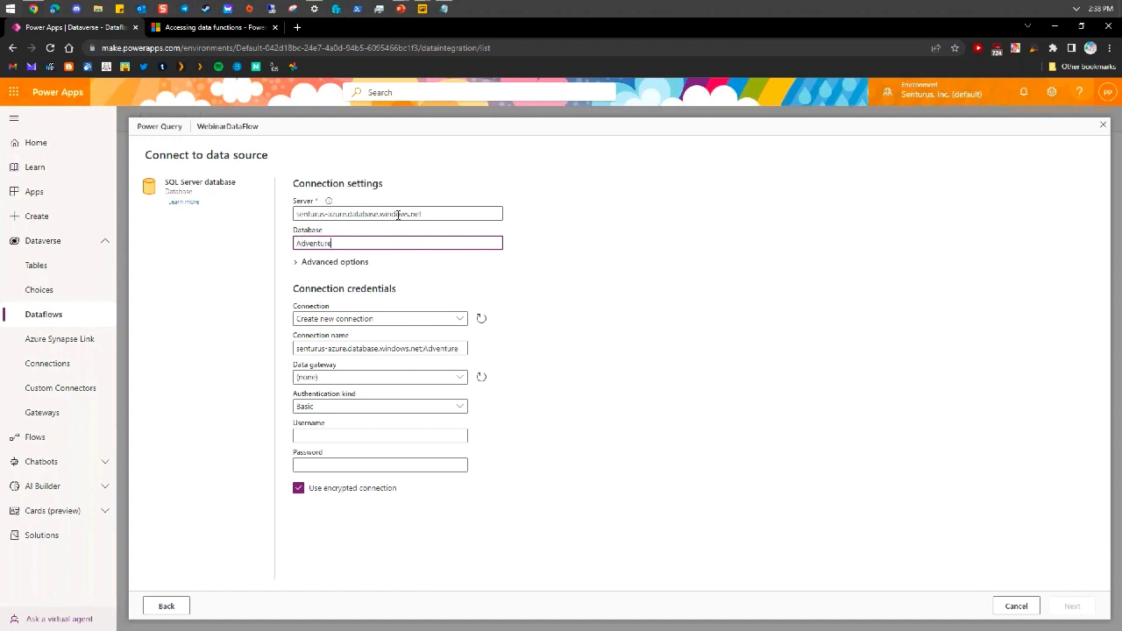
type("Works2017")
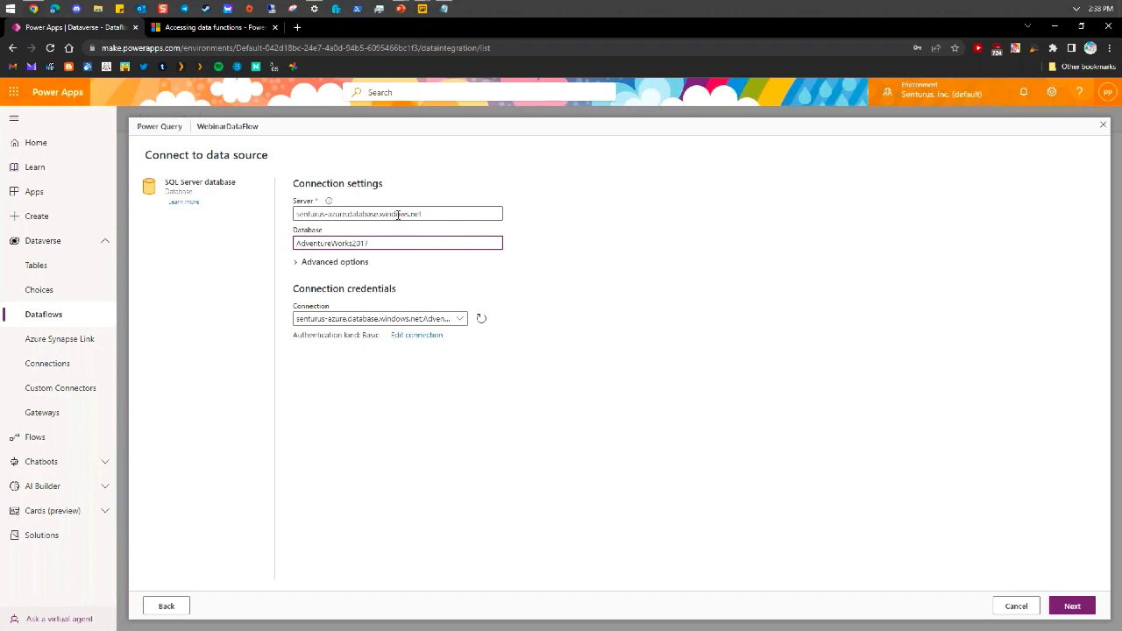
Enter the connection's username and password, then connect to the database
left_click(417, 335)
left_click(320, 441)
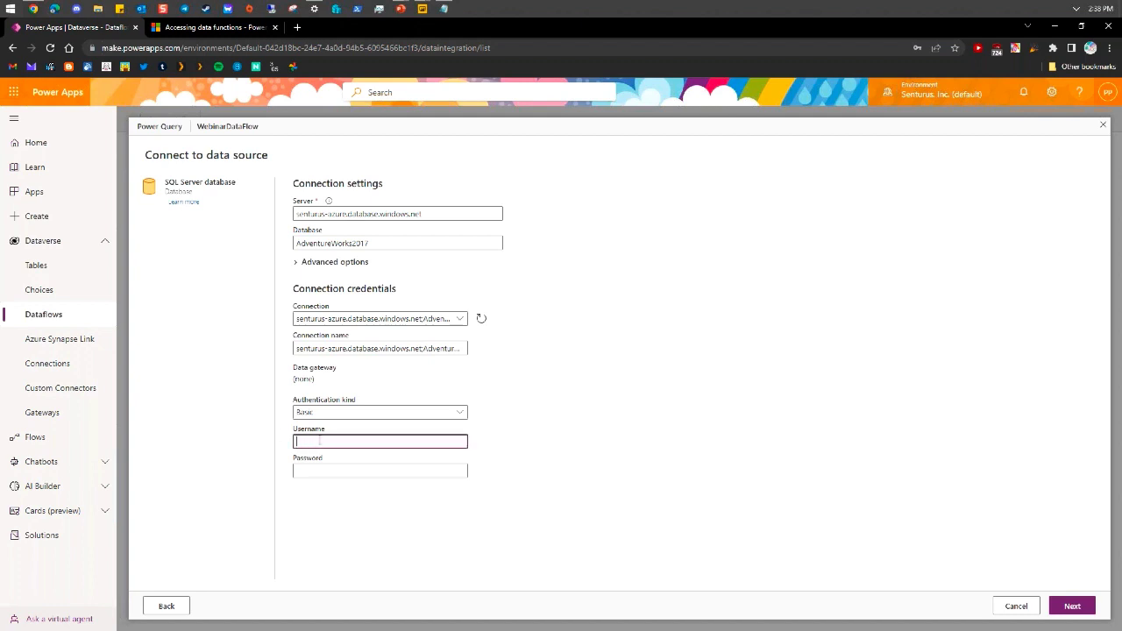
key("Tab")
type("•")
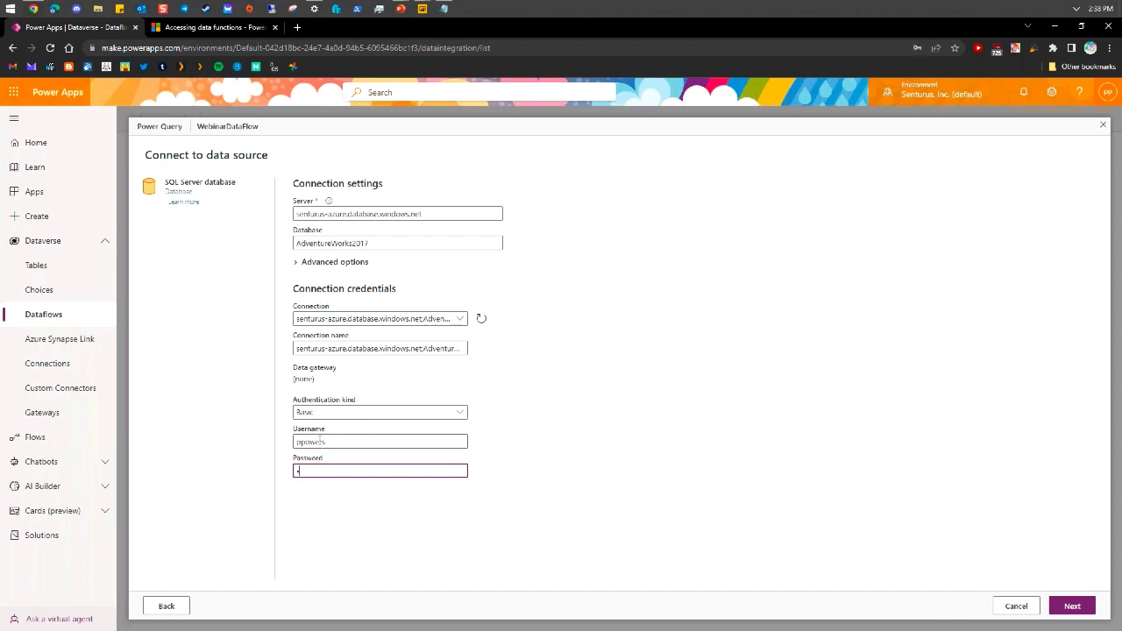
type("•••••••")
key("BackSpace")
key("BackSpace")
key("BackSpace")
key("BackSpace")
key("BackSpace")
type("•••••••••••")
left_click(1071, 604)
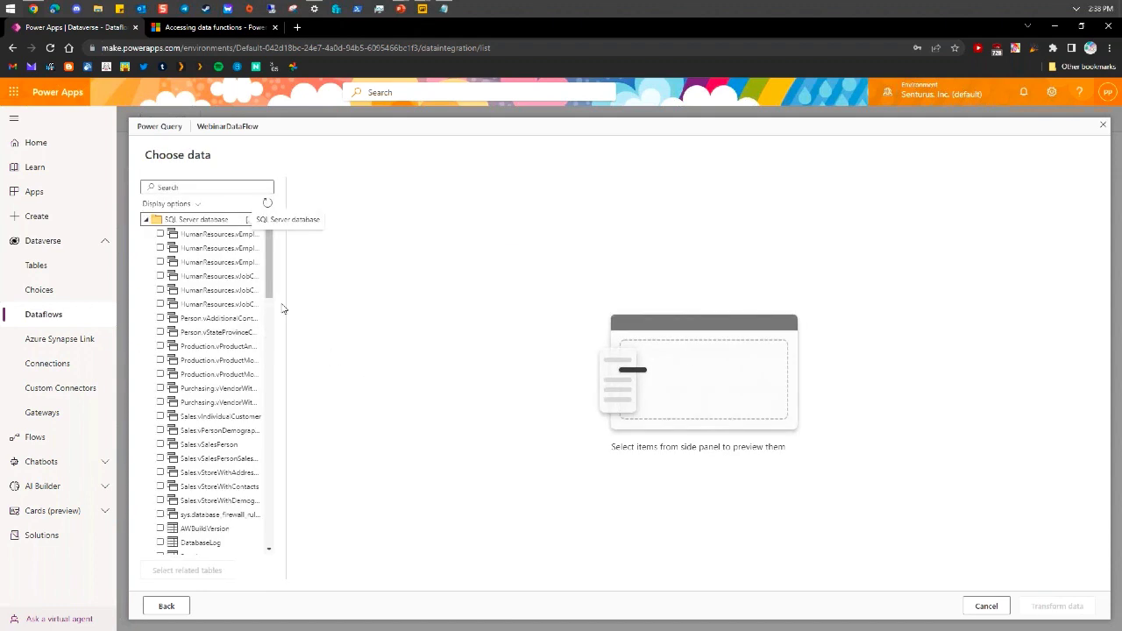
Select Sales.Customer, SalesOrderHeader, SalesOrderDetail, SalesOrderHeaderSalesReason, SalesPerson and SalesReason, then transform data
left_click_drag(290, 302, 315, 466)
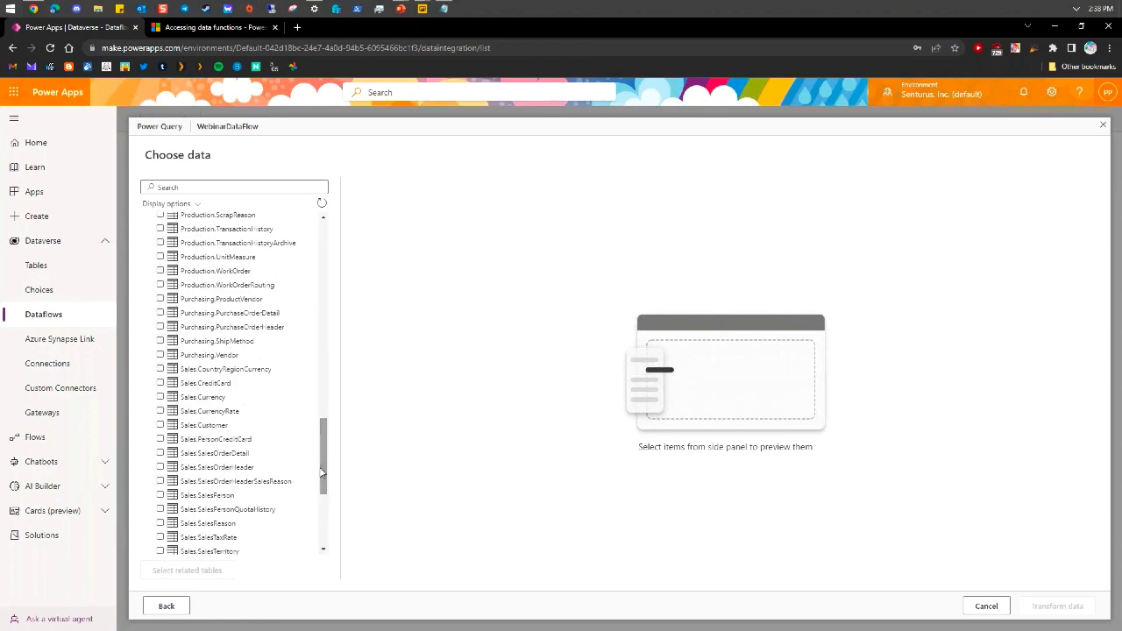
left_click(160, 425)
scroll(171, 473, "down", 3)
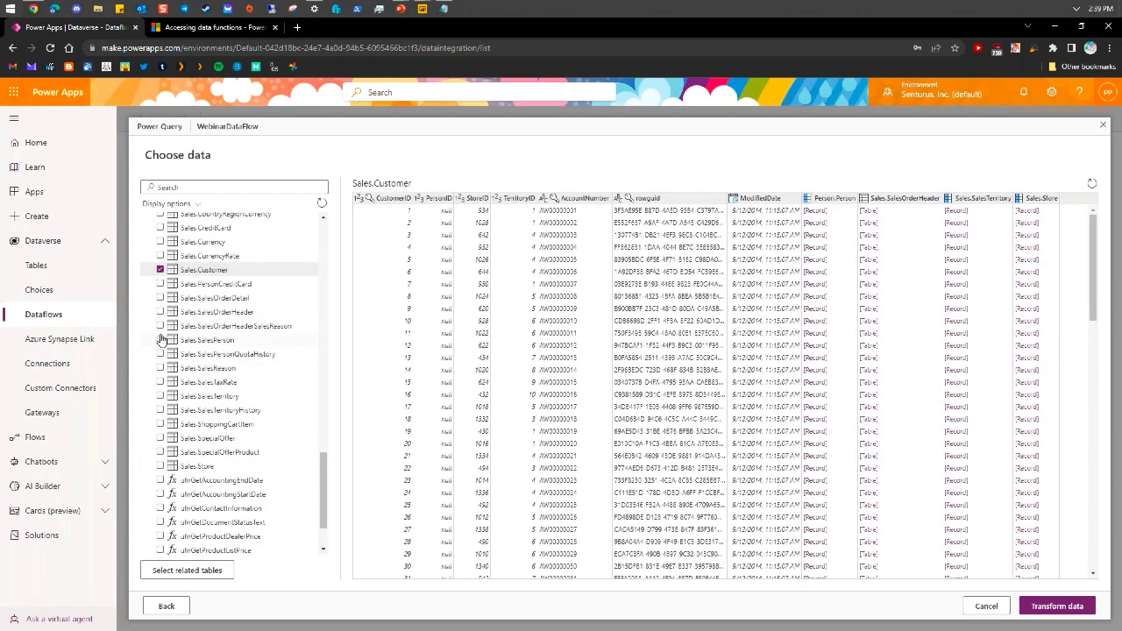
left_click(160, 312)
left_click(160, 326)
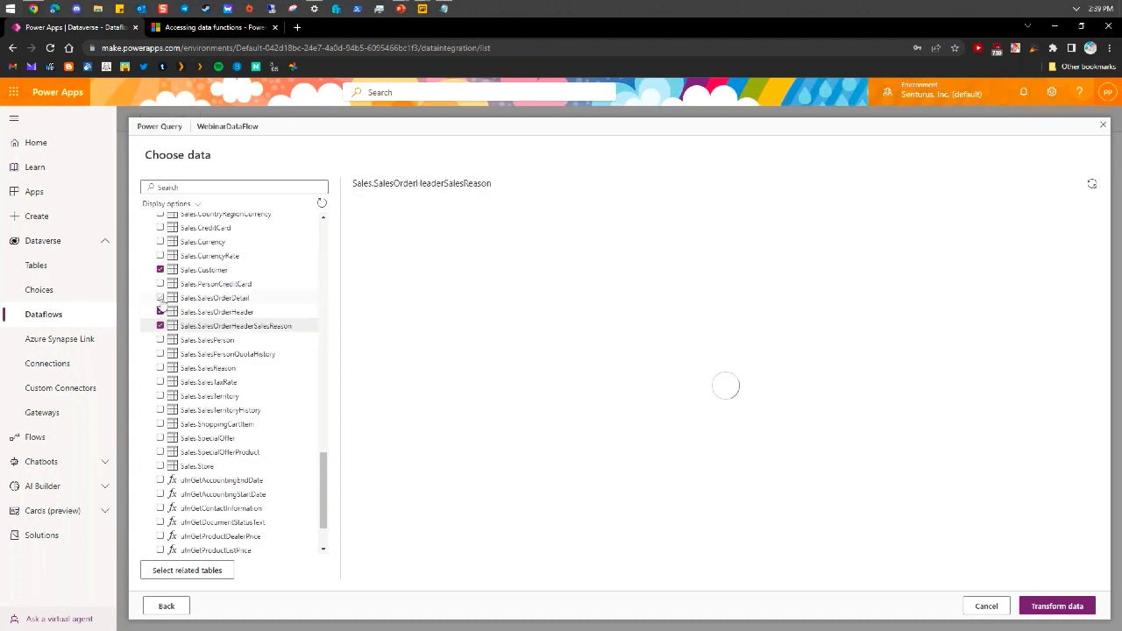
left_click(161, 298)
left_click(161, 340)
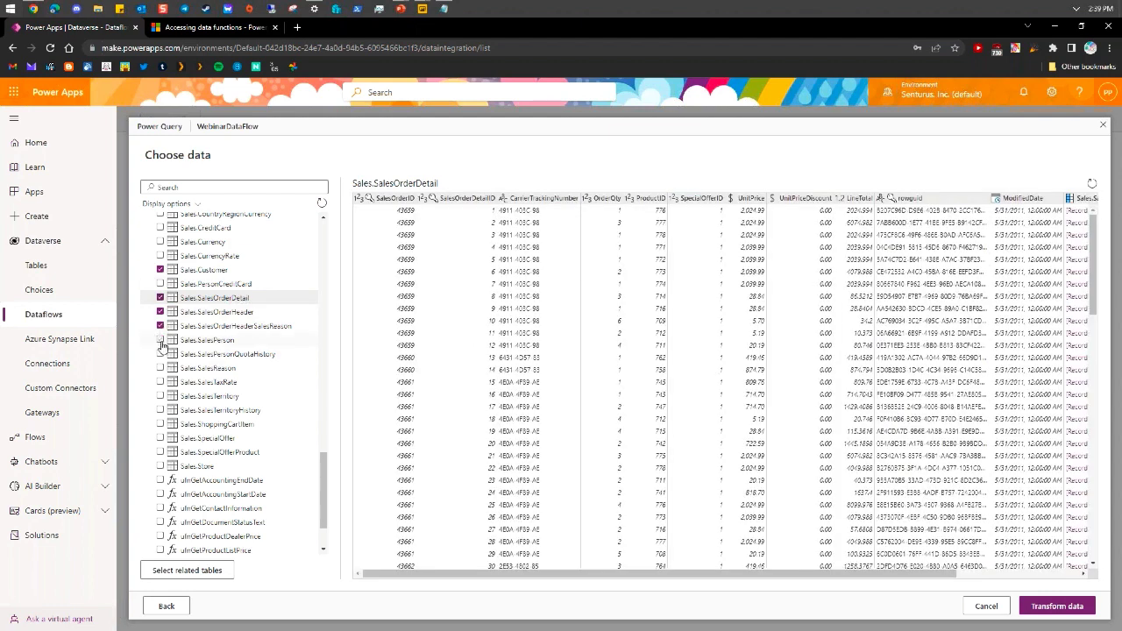
left_click(160, 368)
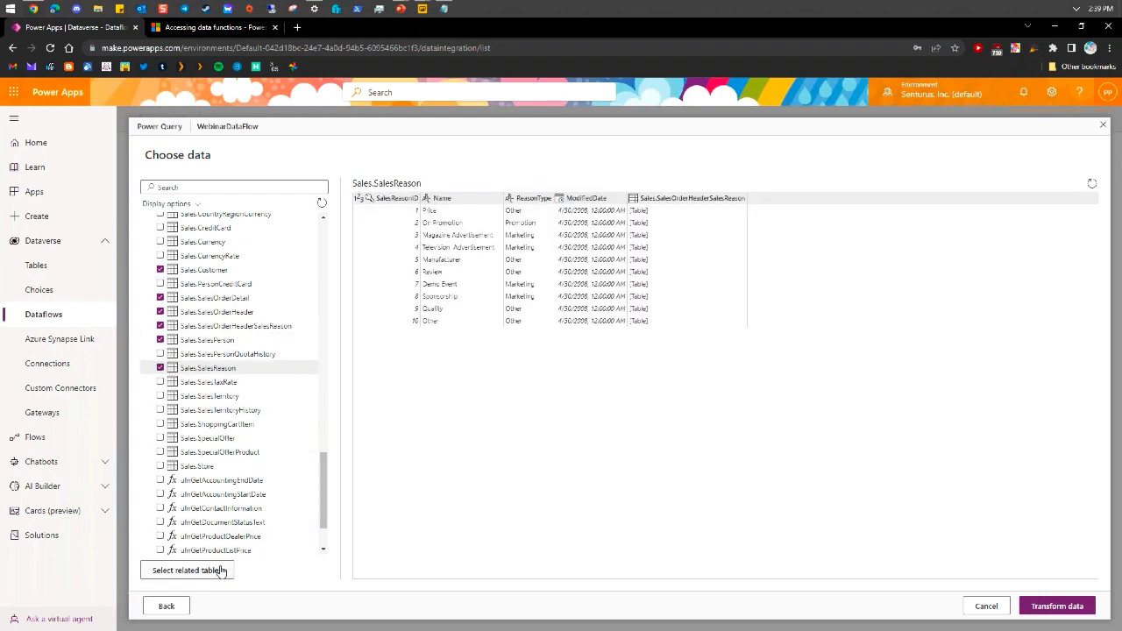
left_click(1057, 606)
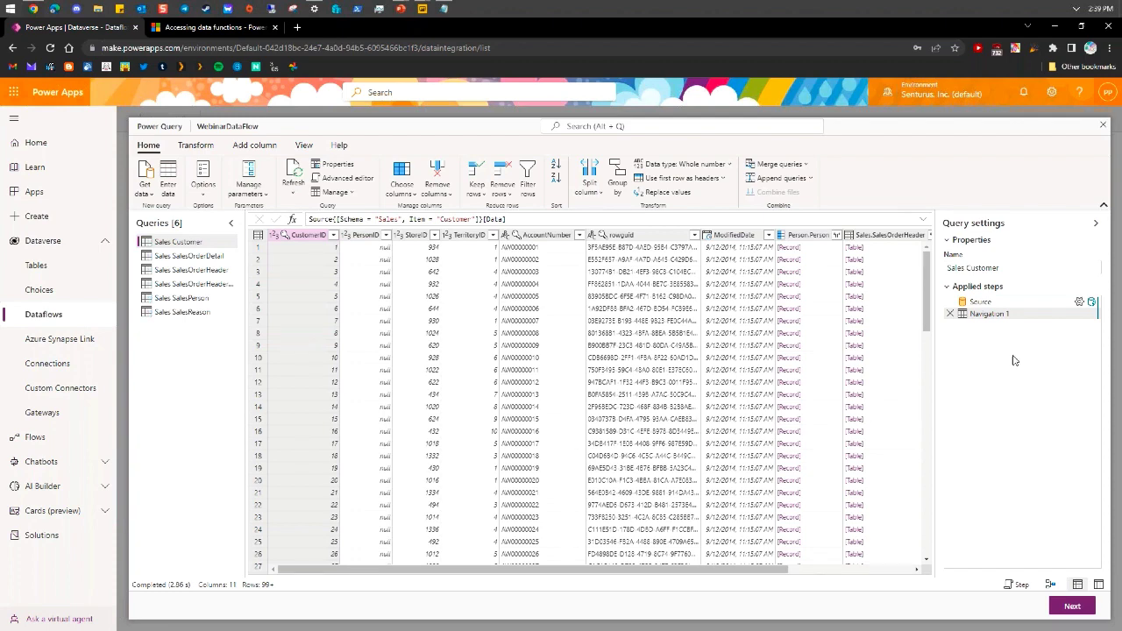
Adjust the Power Query editor's menus, view and pane layout
mouse_move(1091, 304)
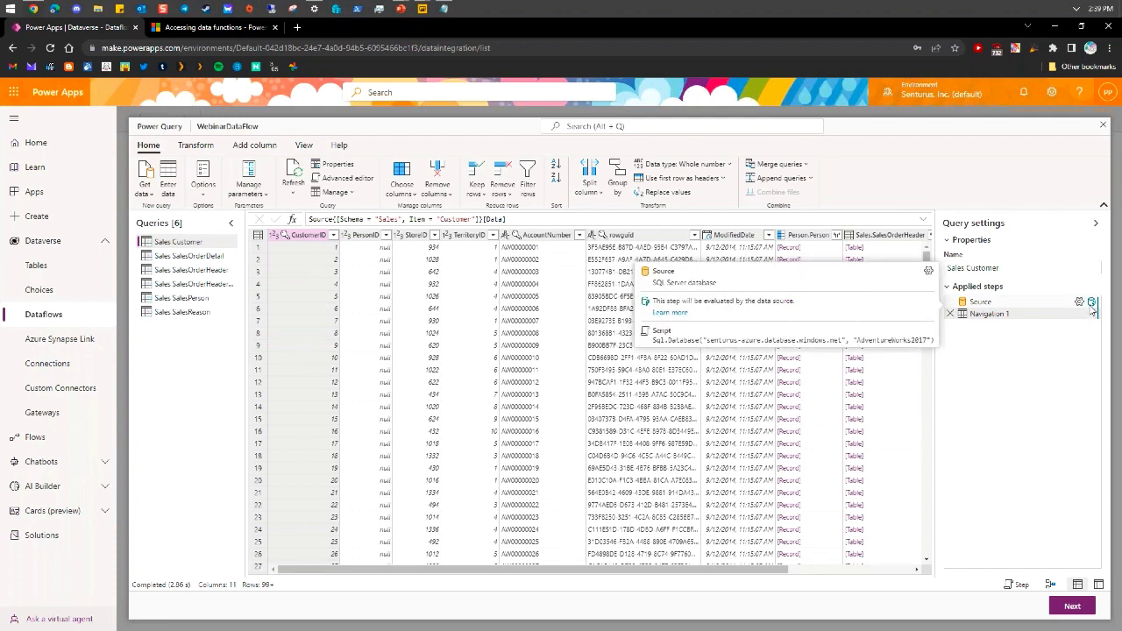
left_click(12, 11)
left_click(86, 95)
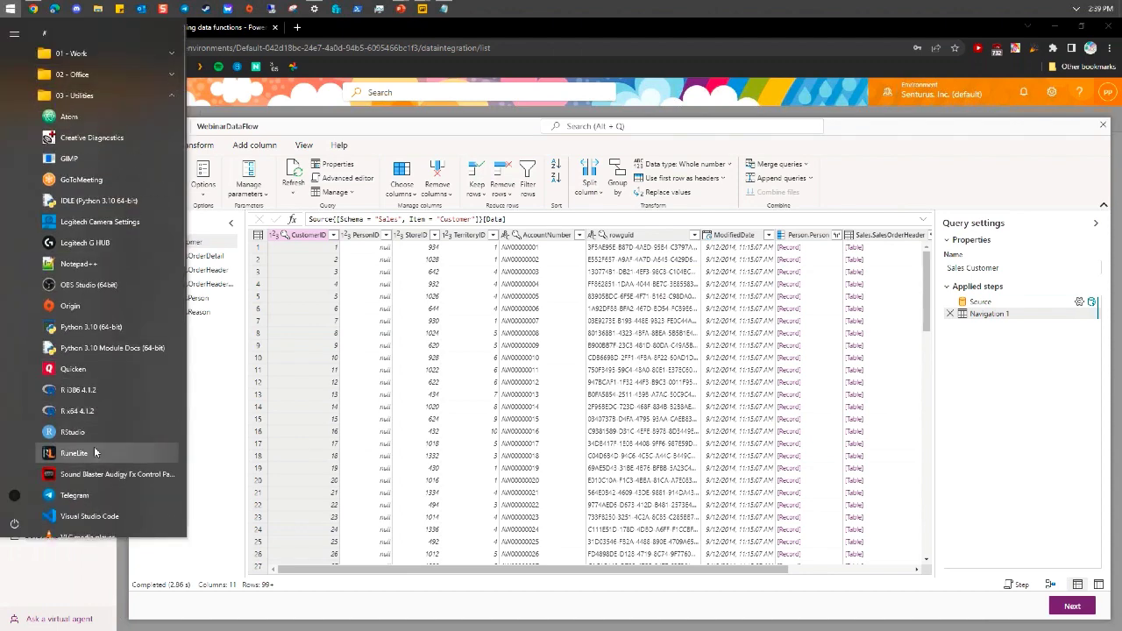
scroll(97, 471, "down", 2)
scroll(97, 472, "down", 2)
left_click(103, 384)
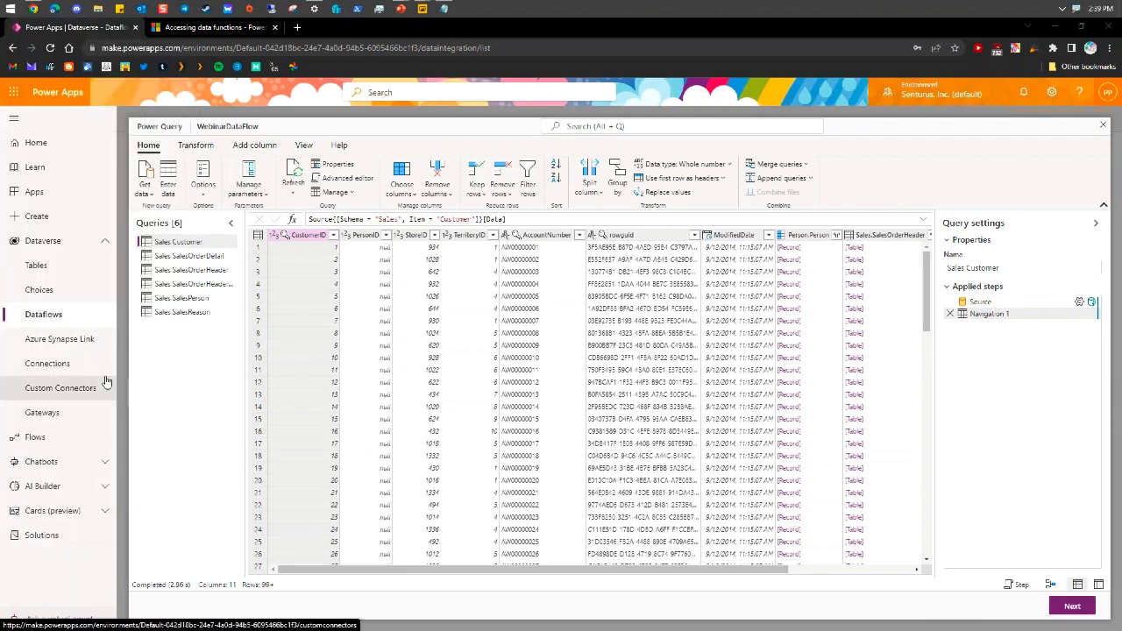
key("ctrl+1")
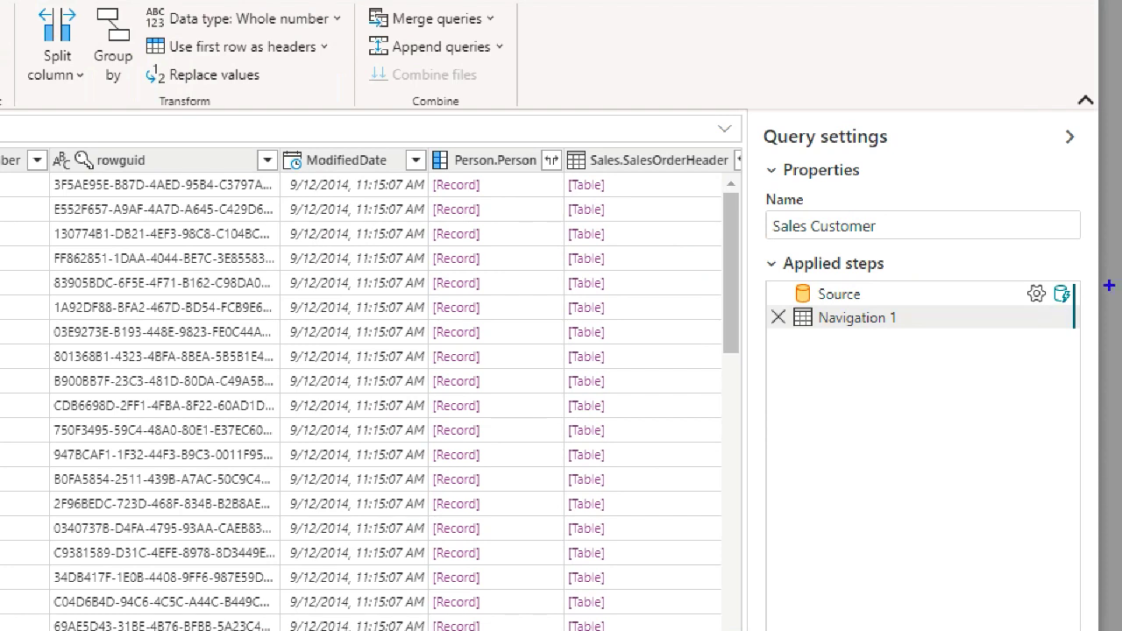
mouse_move(1087, 284)
left_mouse_down()
mouse_move(1034, 256)
mouse_move(1112, 312)
mouse_move(1022, 275)
left_mouse_up()
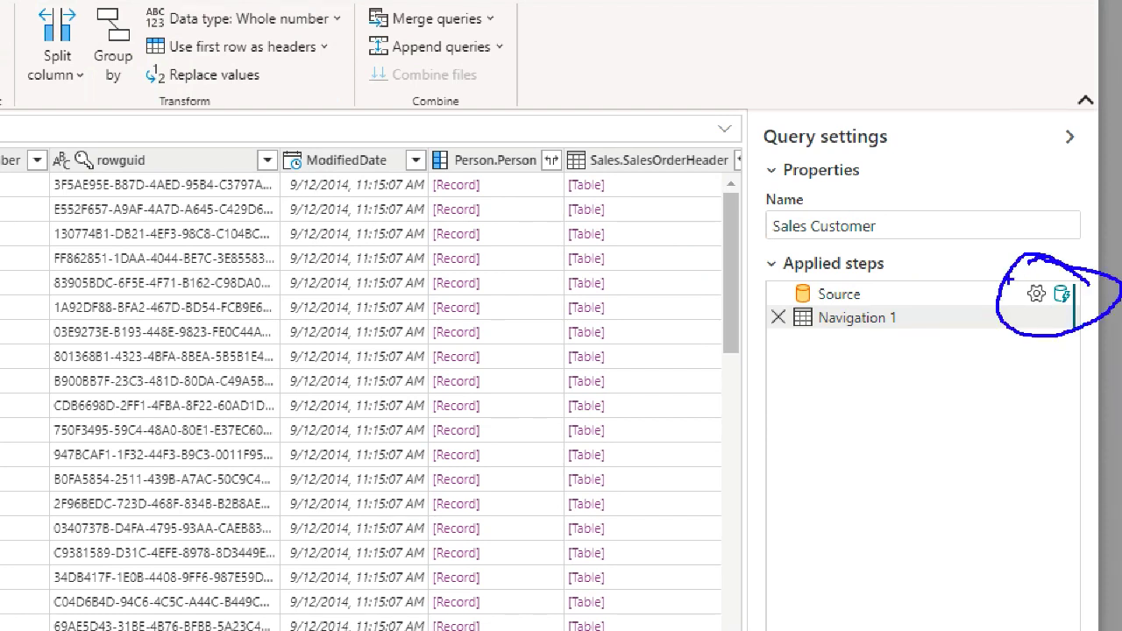
key("Escape")
Add a blank query from the Queries pane's New query menu
right_click(162, 332)
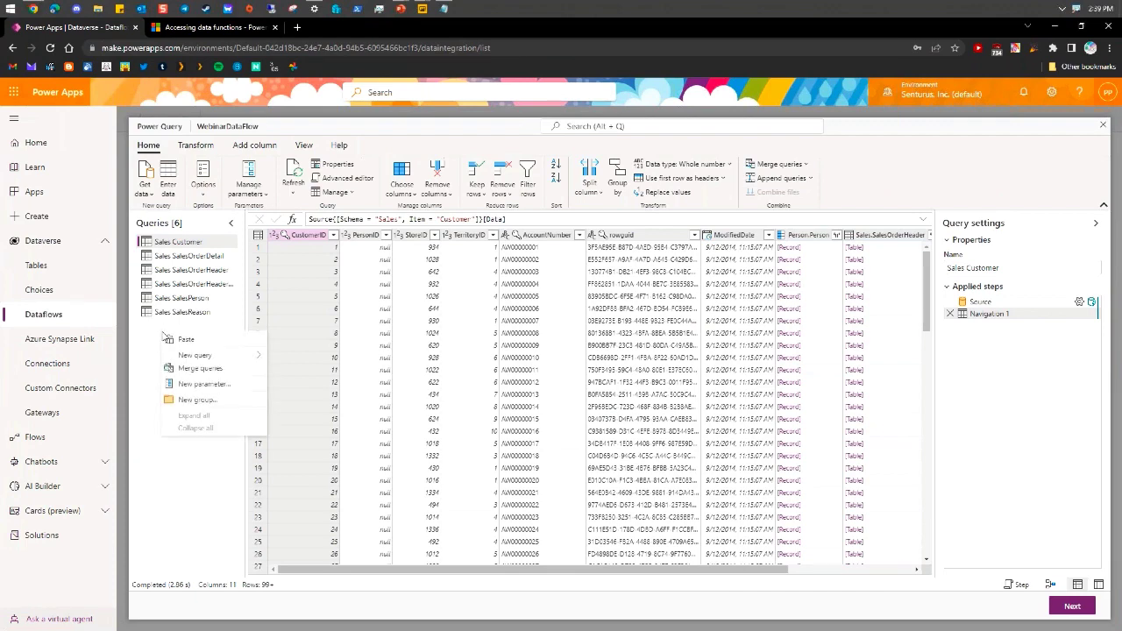
mouse_move(262, 350)
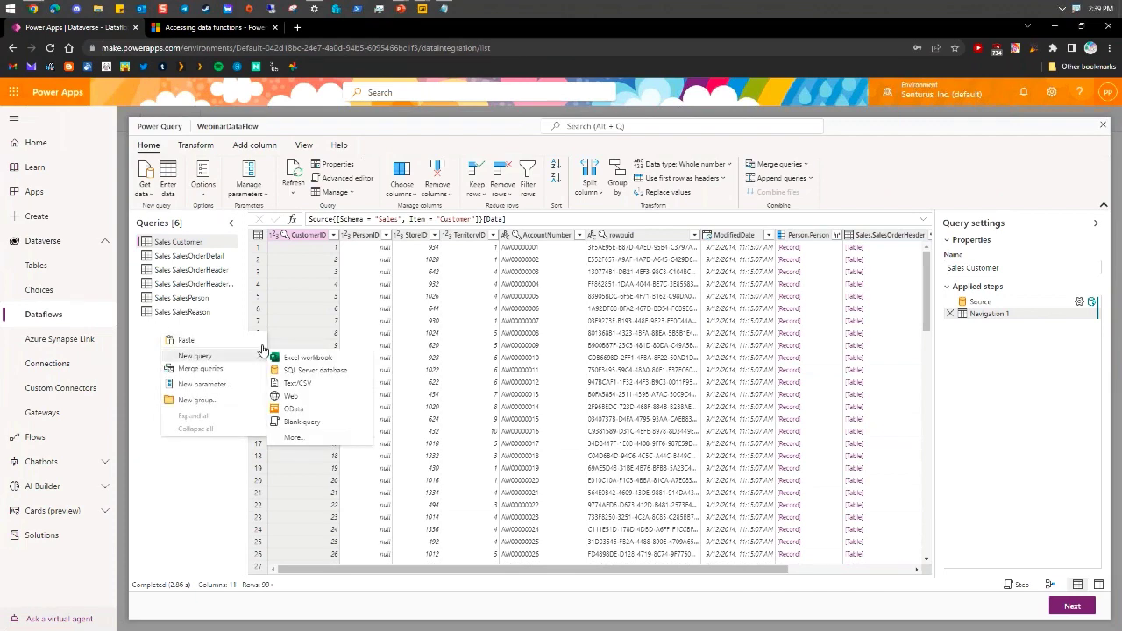
left_click(303, 422)
Replace the placeholder code with the prepared M query filtering TotalDue over 1000, last 5 rows
key("ctrl+a")
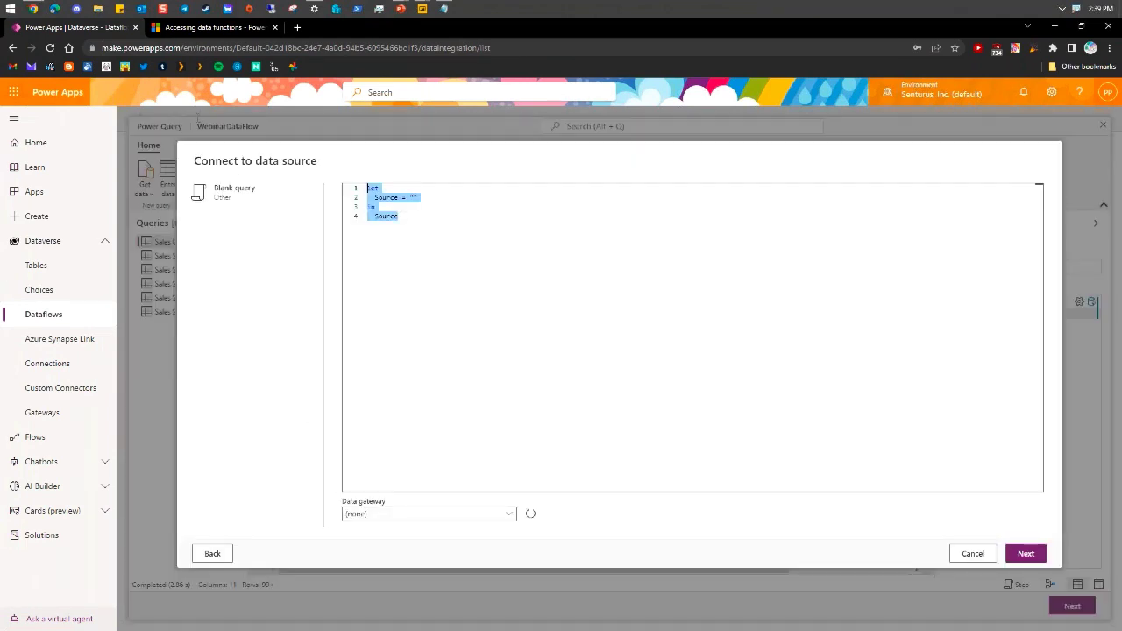
key("Delete")
key("alt+Tab")
left_click(367, 196)
key("ctrl+v")
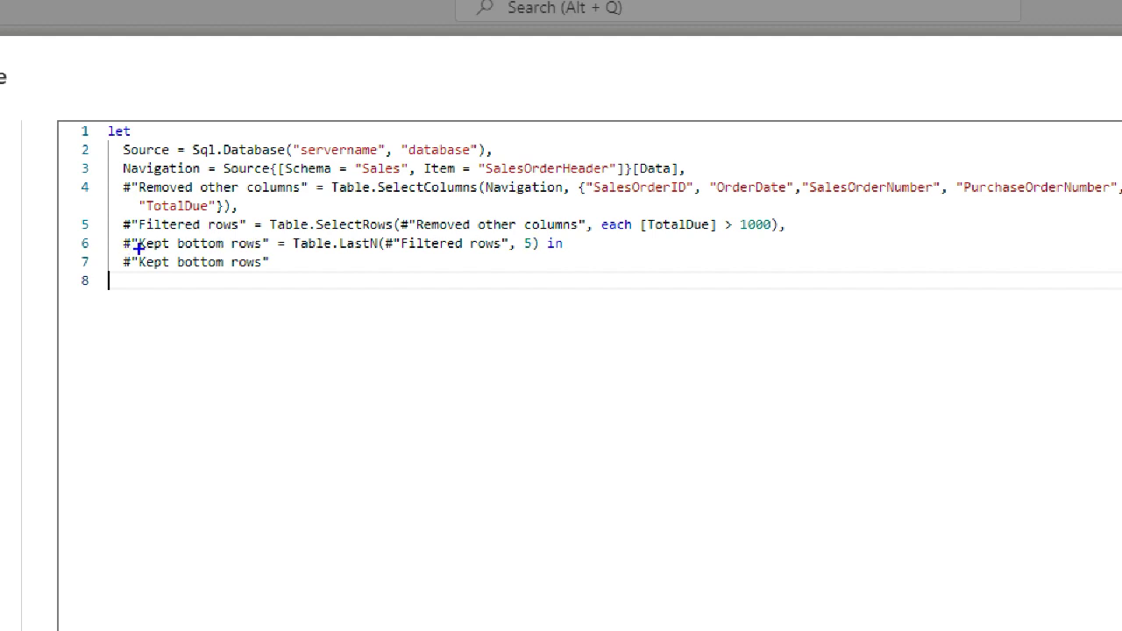
left_click_drag(139, 248, 259, 252)
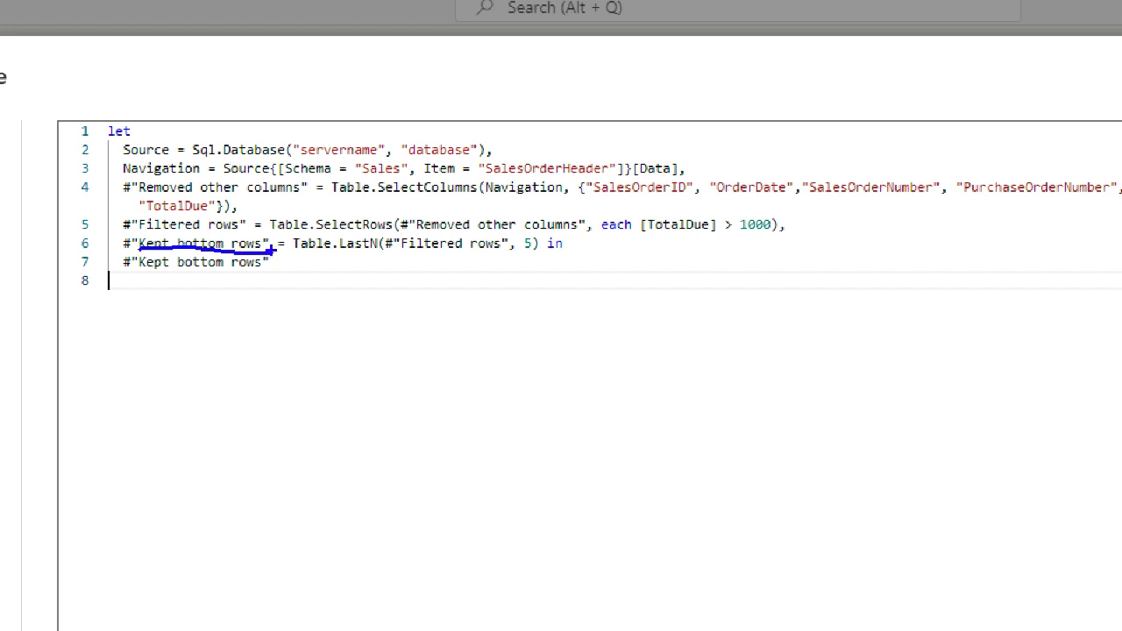
mouse_move(534, 235)
left_mouse_down()
mouse_move(514, 231)
mouse_move(552, 273)
mouse_move(532, 233)
mouse_move(540, 247)
left_mouse_up()
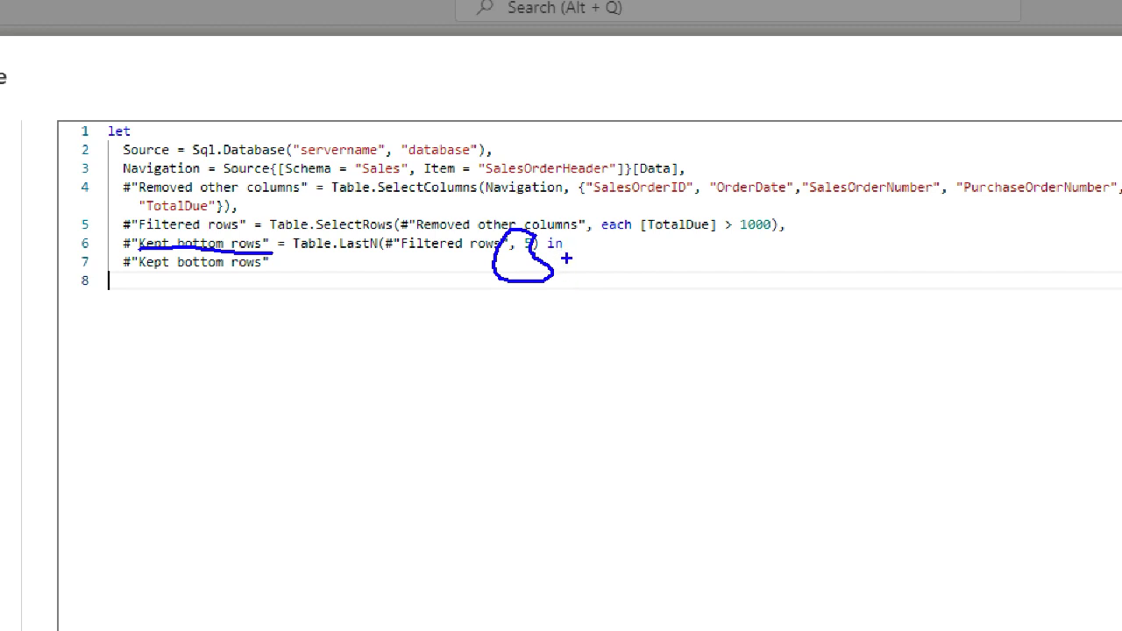
key("Escape")
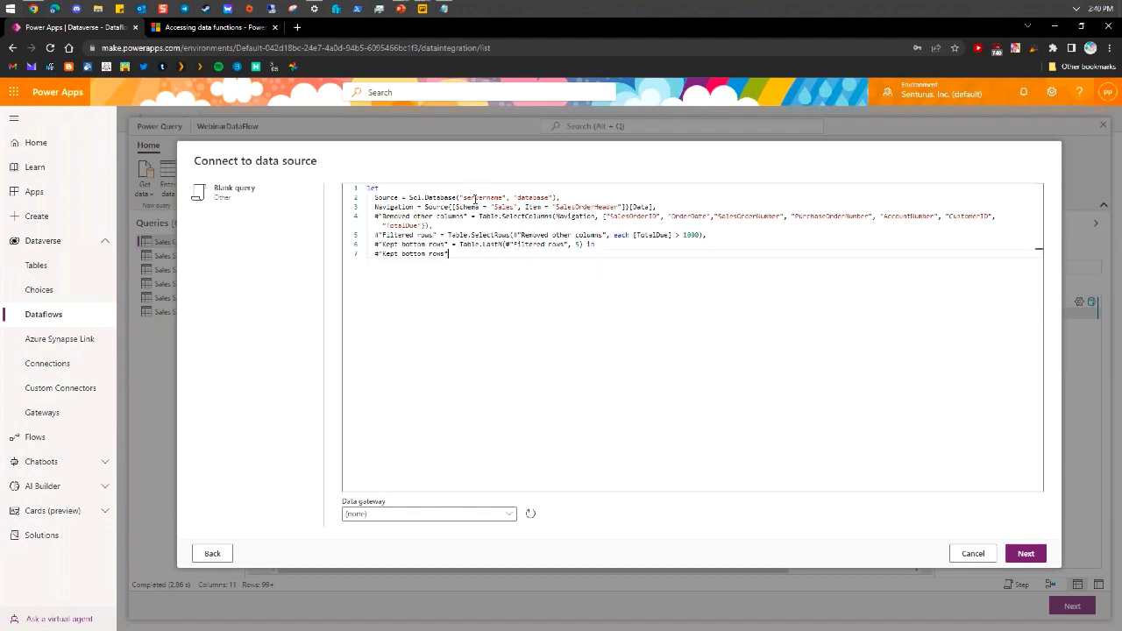
Set Sql.Database to senturus-azure.database.windows.net and AdventureWorks2017, then connect
left_click_drag(465, 198, 504, 197)
type("senturus-s")
type("zure.database.windows.net")
key("shift+Right")
key("shift+Right")
key("shift+Right")
key("shift+Right")
key("shift+Right")
key("shift+Right")
key("shift+Right")
key("shift+Right")
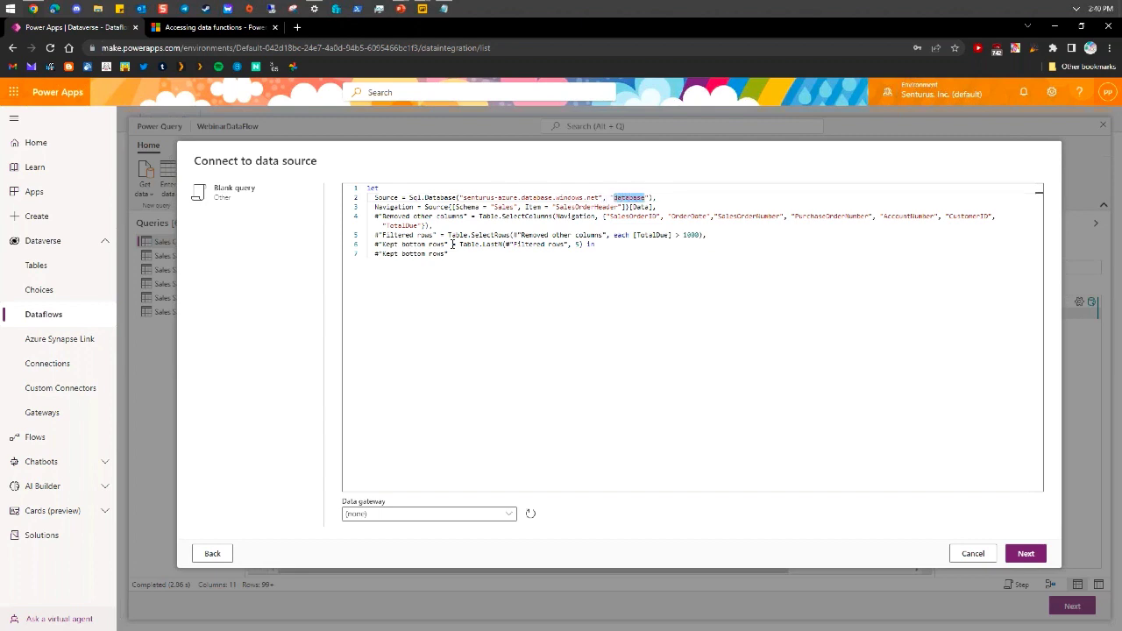
type("Adventur")
key("BackSpace")
key("BackSpace")
key("BackSpace")
key("BackSpace")
key("BackSpace")
key("BackSpace")
type("ventureWorks2019")
left_click(1025, 553)
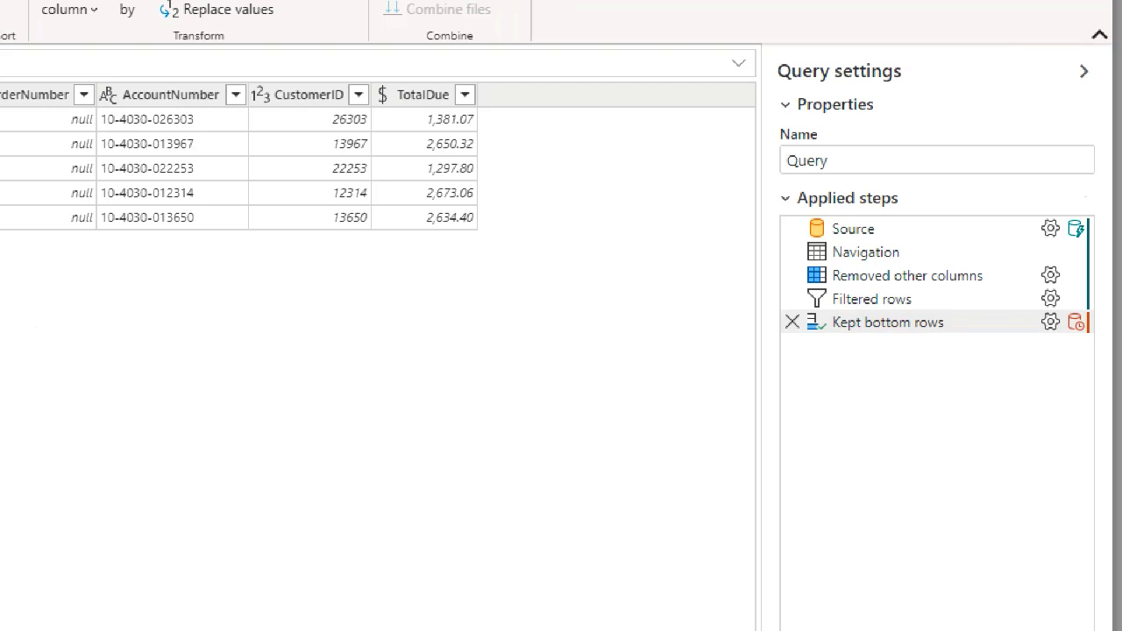
Resize the editor panes to review the applied steps and their folding indicators
left_click_drag(1067, 337, 1095, 330)
mouse_move(781, 337)
left_mouse_down()
mouse_move(859, 349)
mouse_move(1100, 342)
left_mouse_up()
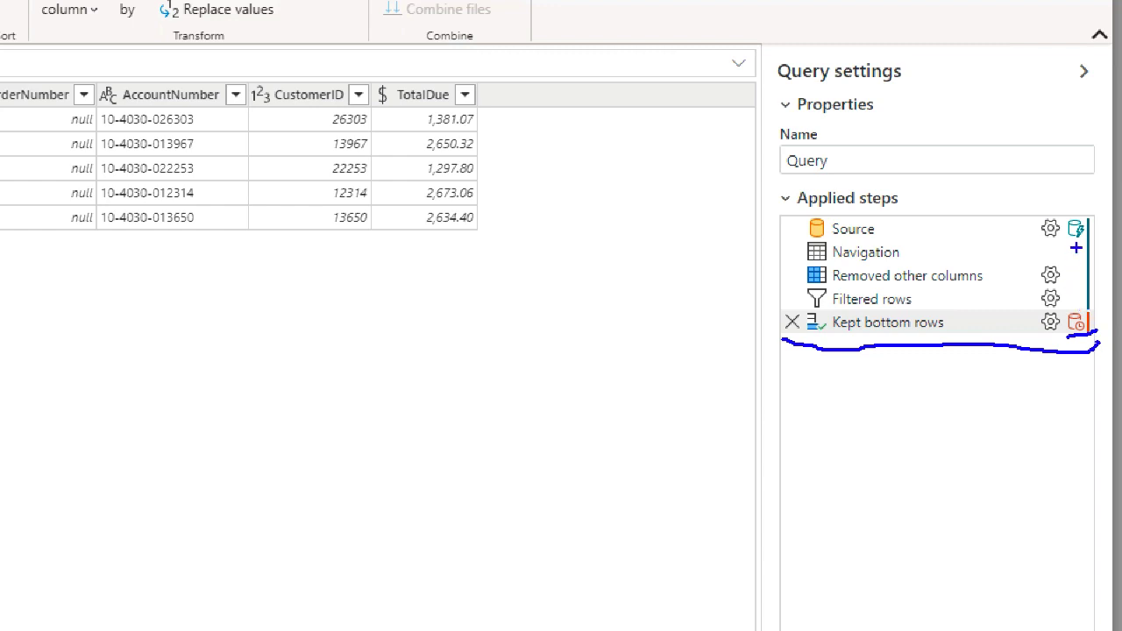
mouse_move(1076, 249)
left_mouse_down()
mouse_move(1070, 298)
mouse_move(1084, 281)
left_mouse_up()
left_click_drag(1048, 248, 1101, 242)
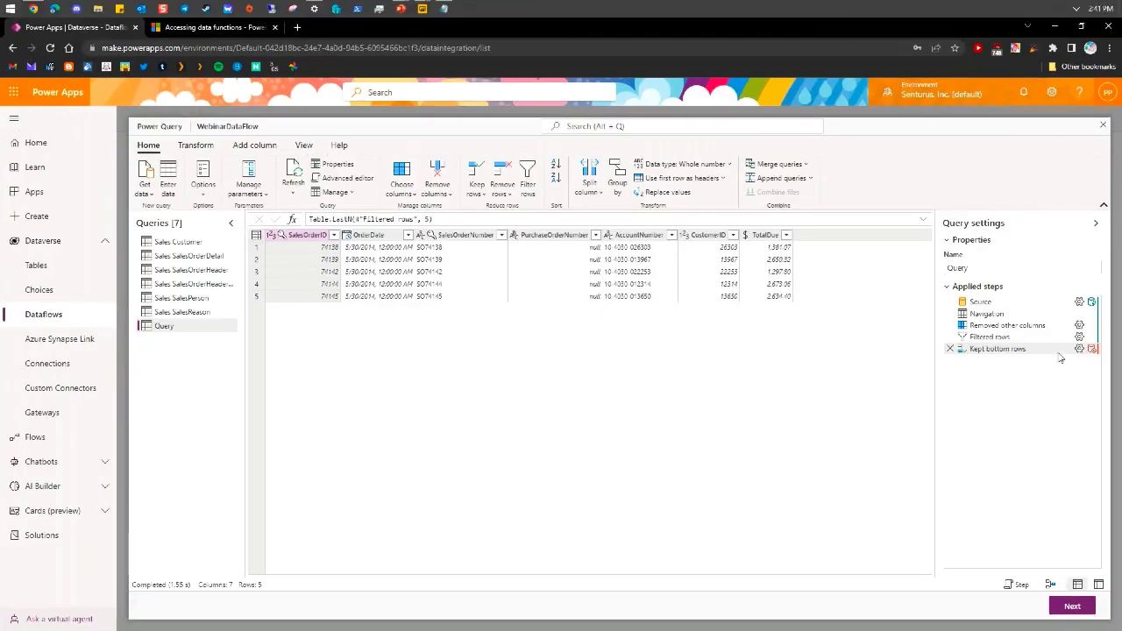
mouse_move(1012, 330)
mouse_move(992, 353)
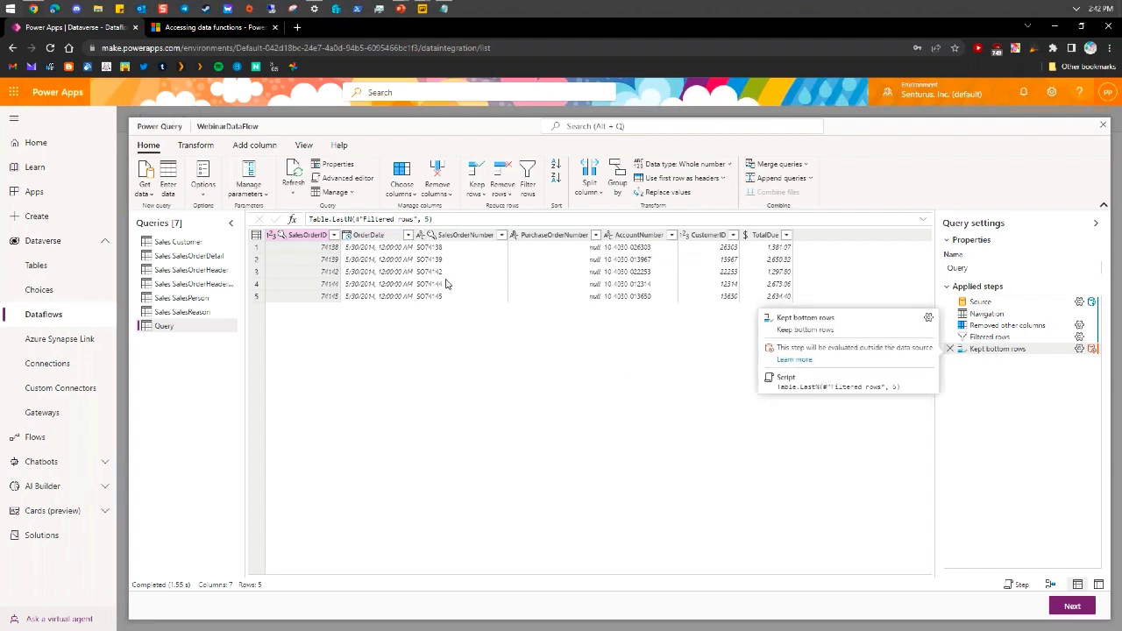
left_click(203, 185)
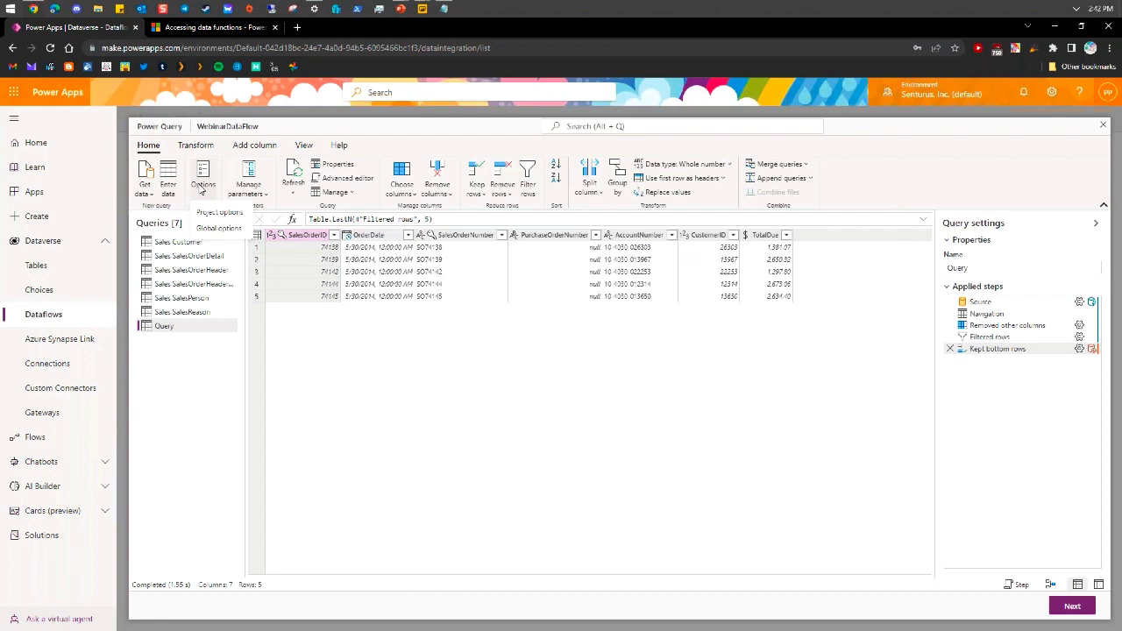
left_click(218, 228)
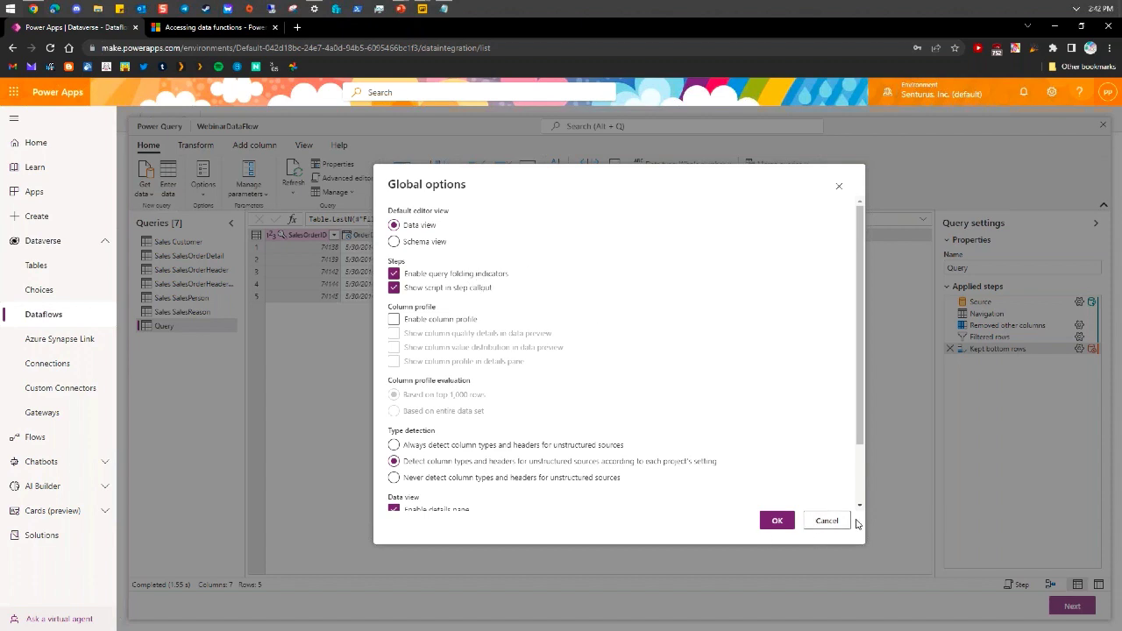
left_click(827, 519)
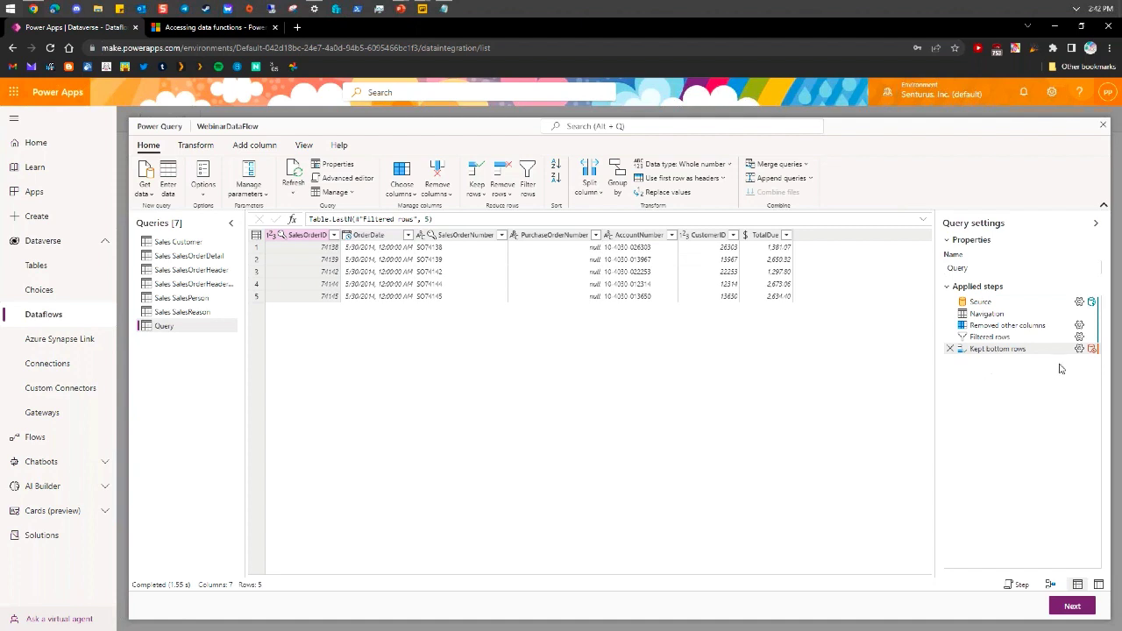
Show the actions menu for an applied step in the Applied steps pane
mouse_move(1094, 354)
right_click(997, 350)
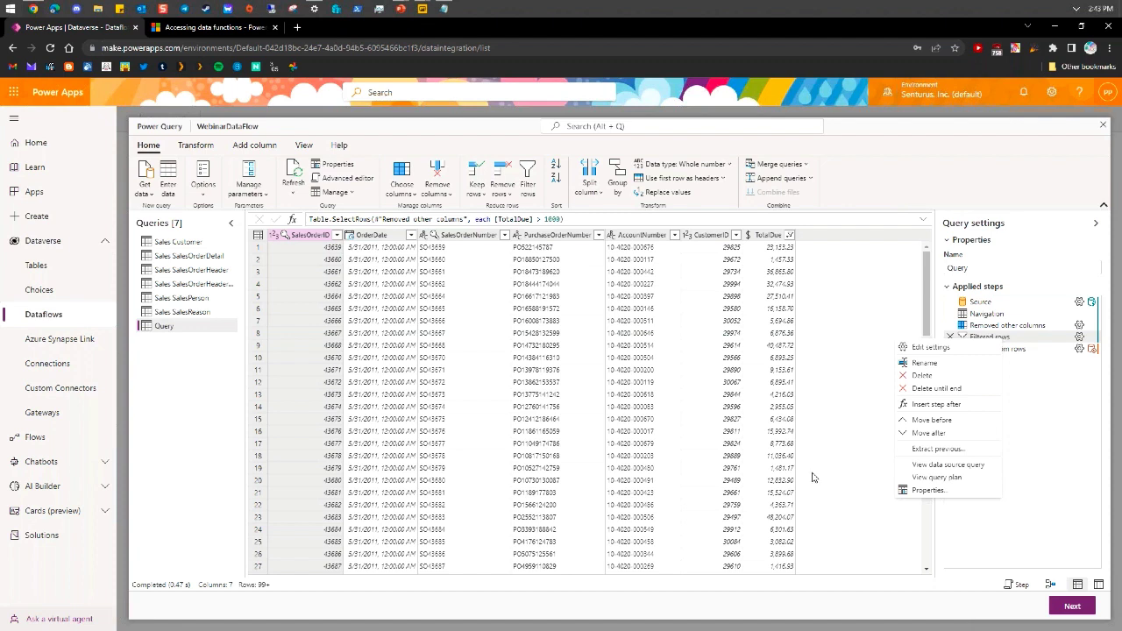
left_click(868, 465)
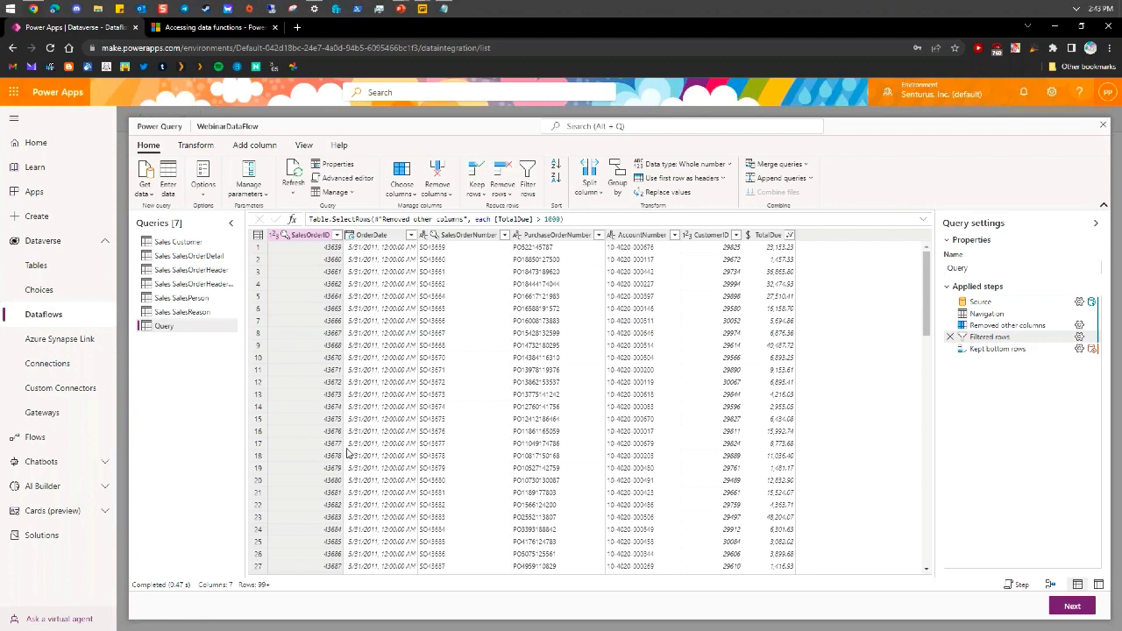
left_click(203, 186)
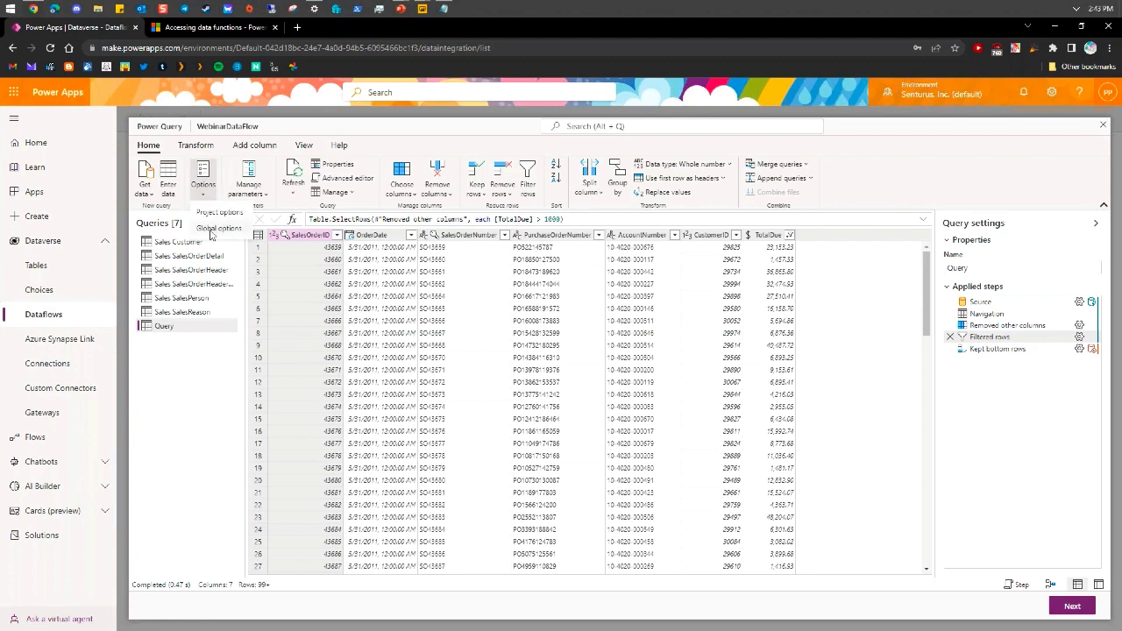
left_click(215, 228)
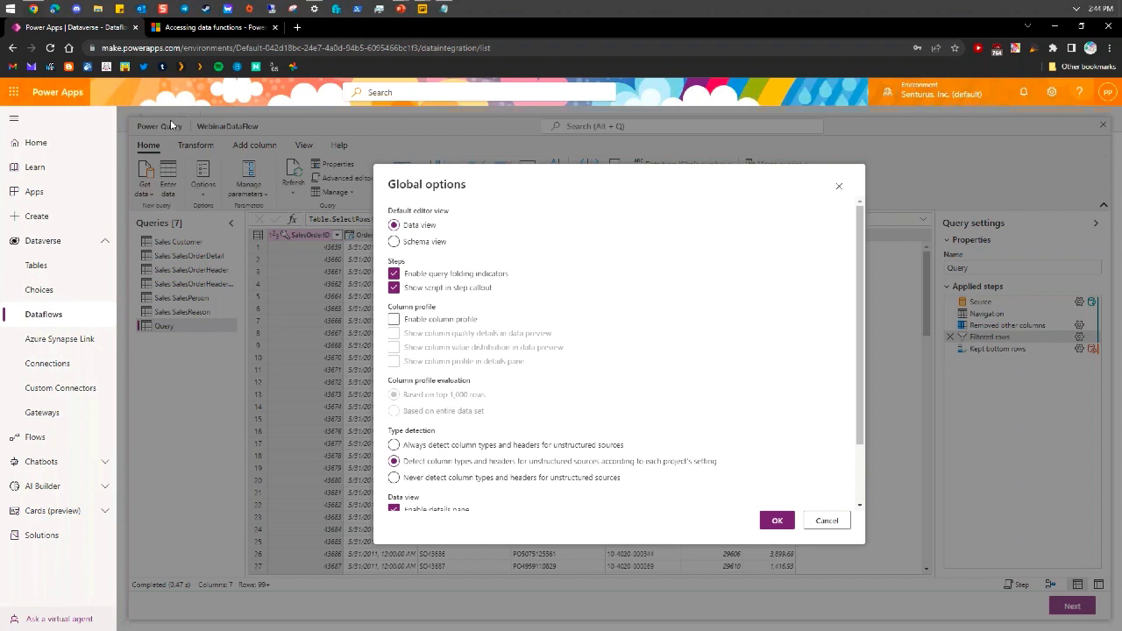
left_click(827, 521)
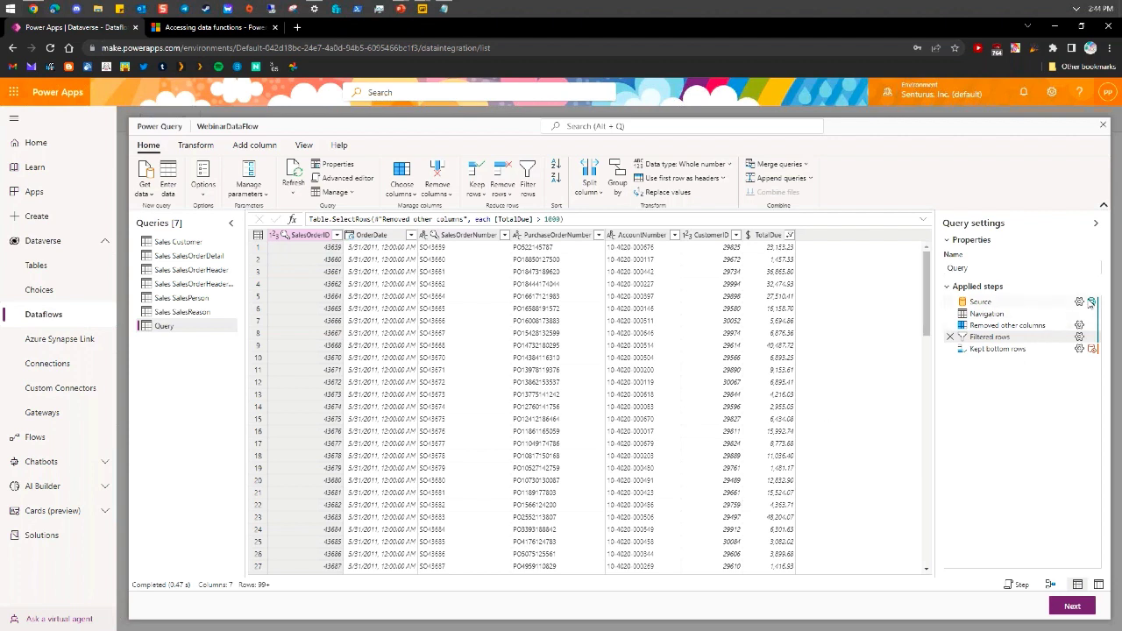
Open the query plan for the Kept bottom rows step
right_click(990, 349)
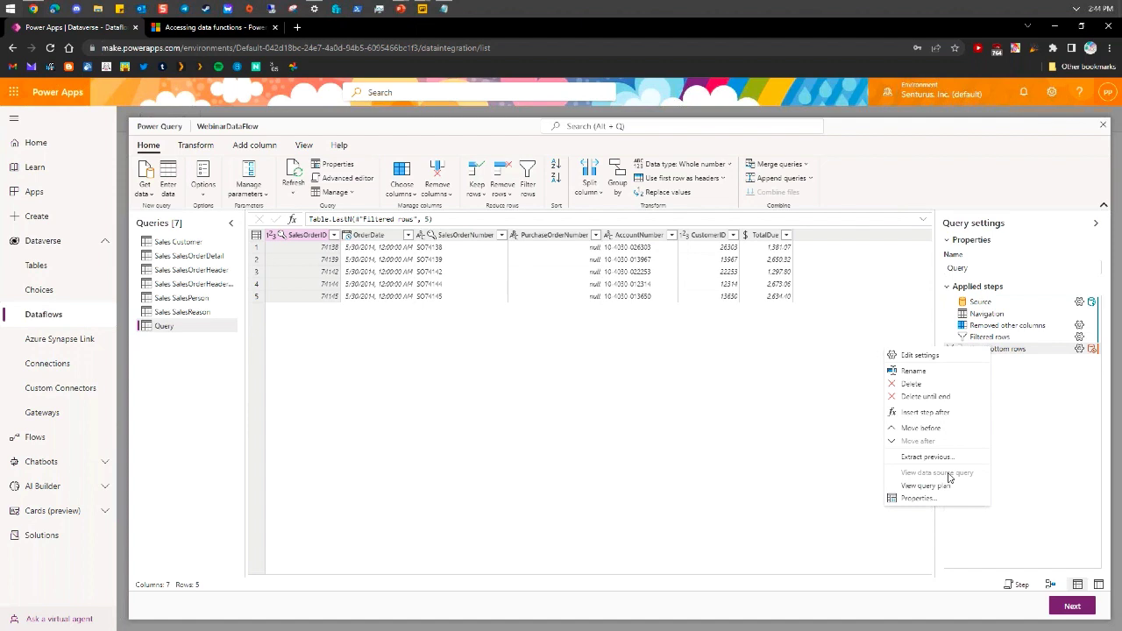
left_click(1008, 393)
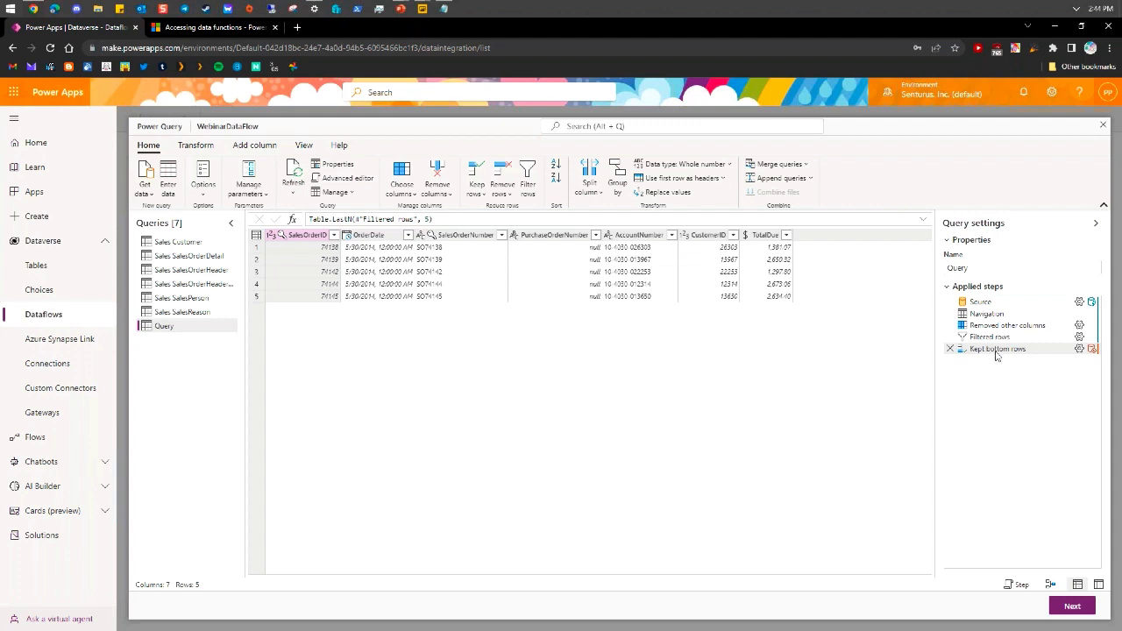
mouse_move(997, 351)
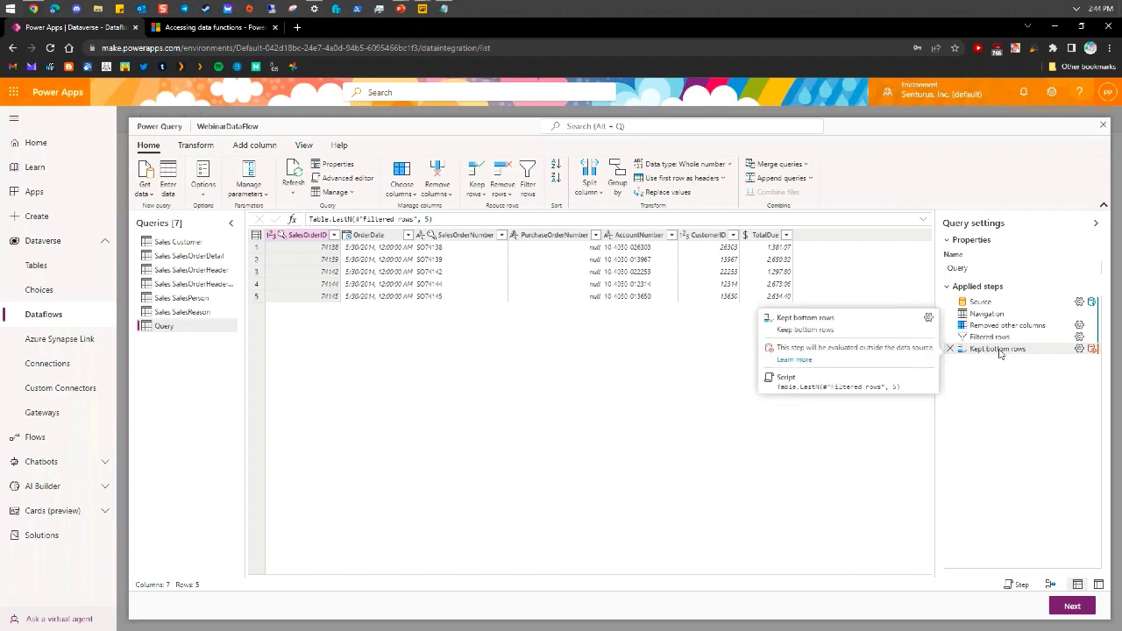
right_click(1000, 352)
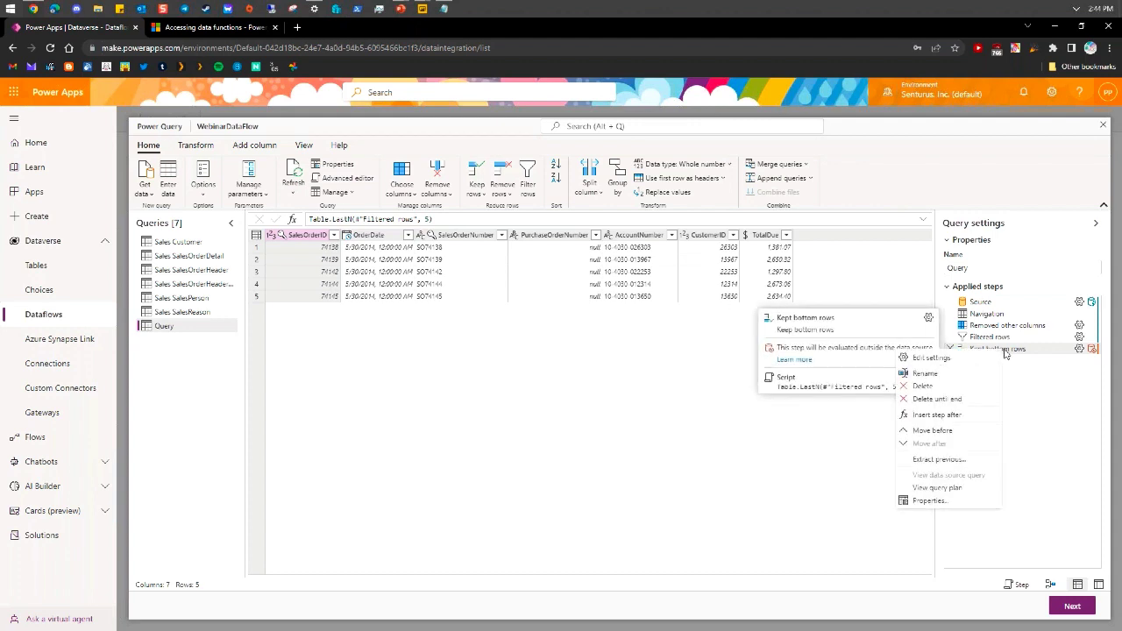
left_click(963, 493)
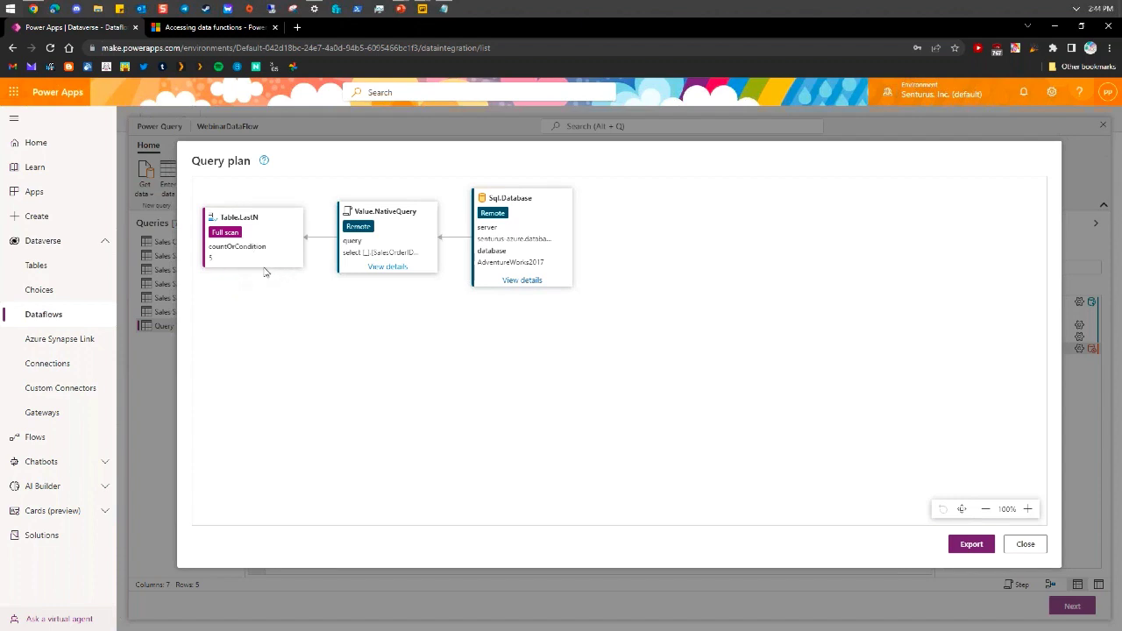
Inspect the Sql.Database server details and the folded native SQL, then close the query plan
left_click(512, 281)
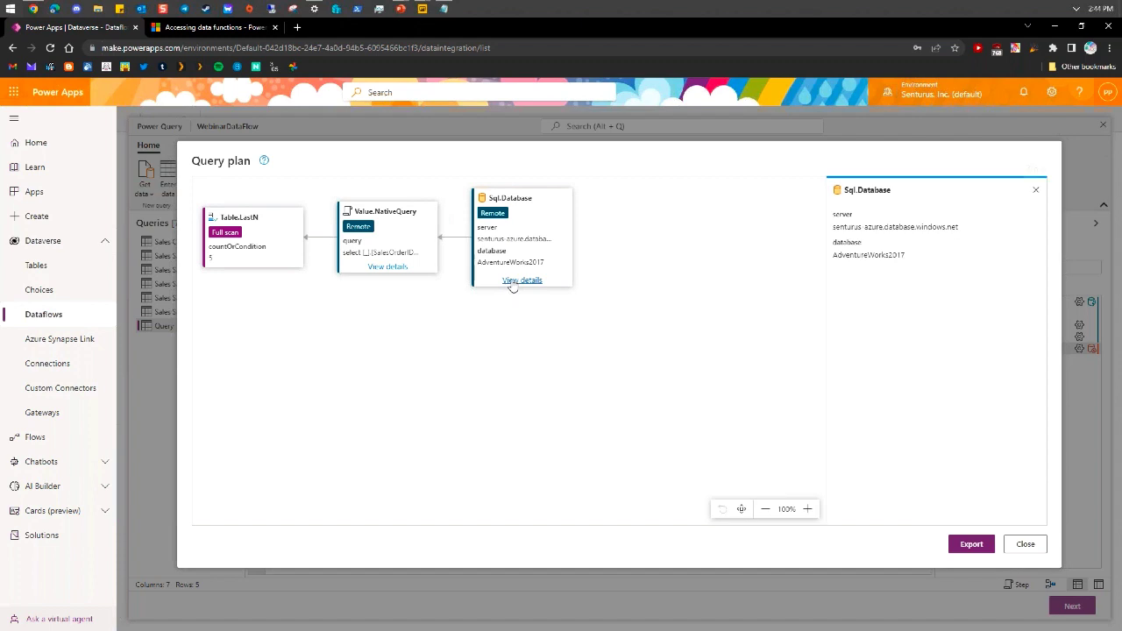
left_click(388, 267)
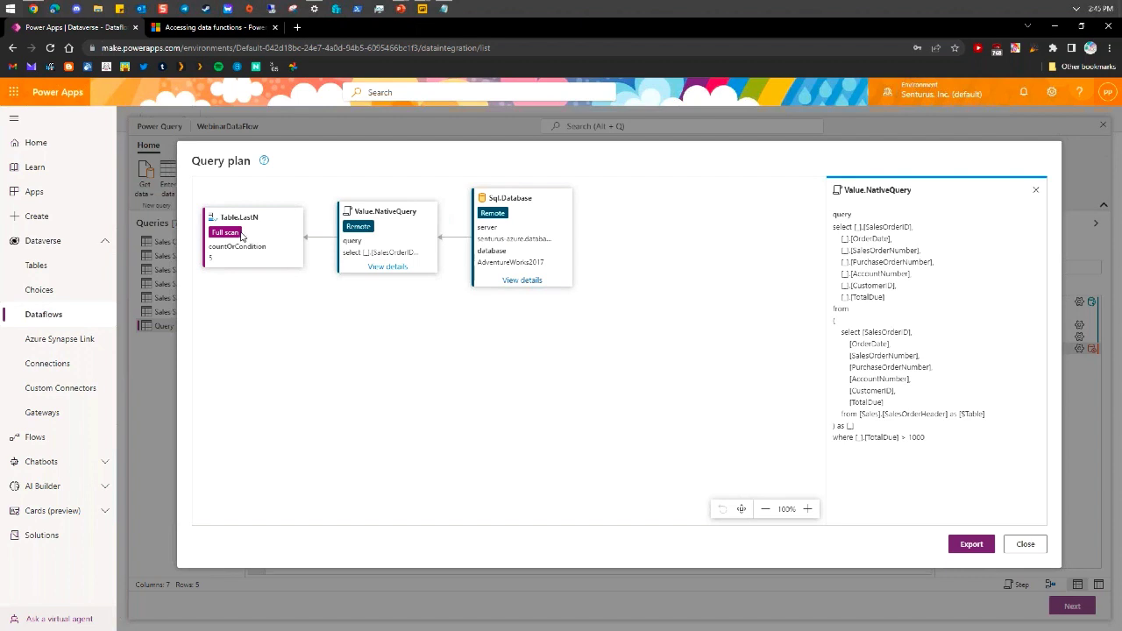
left_click(1025, 545)
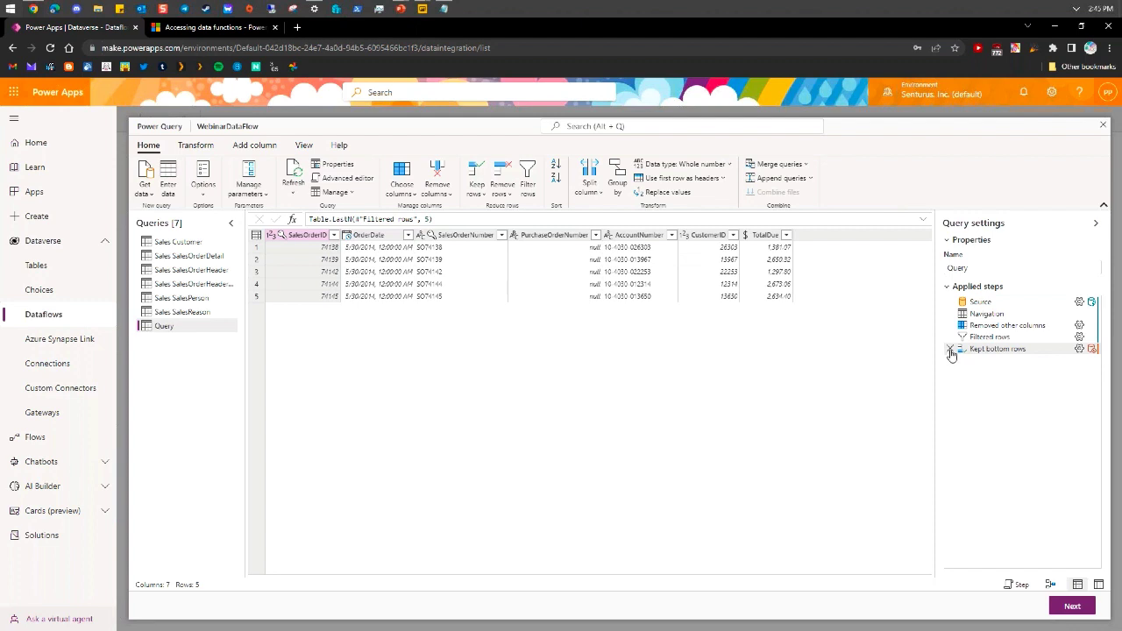
mouse_move(951, 353)
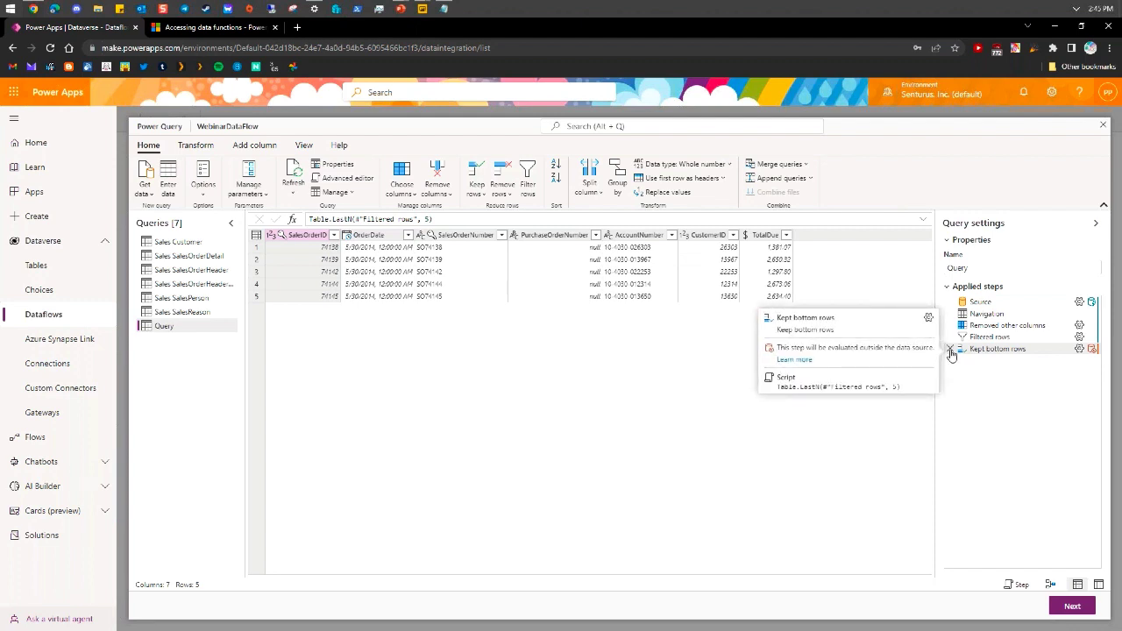
Delete the Kept bottom rows step so the query ends at Filtered rows again
left_click(949, 349)
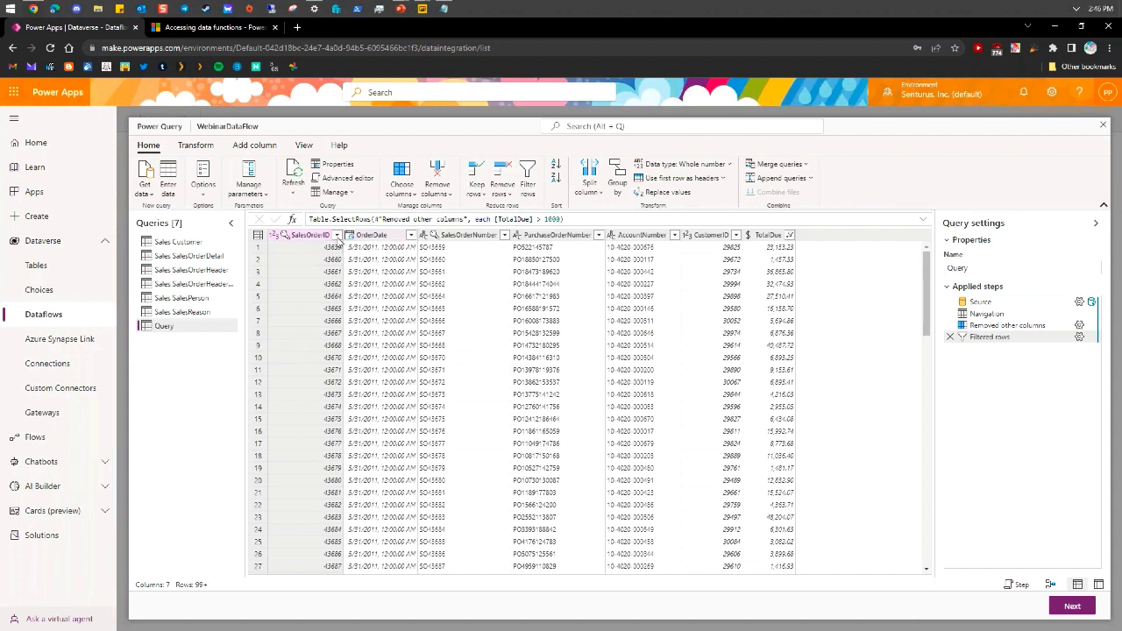
Sort the filtered orders by SalesOrderID descending, putting order 74145 first
left_click(337, 235)
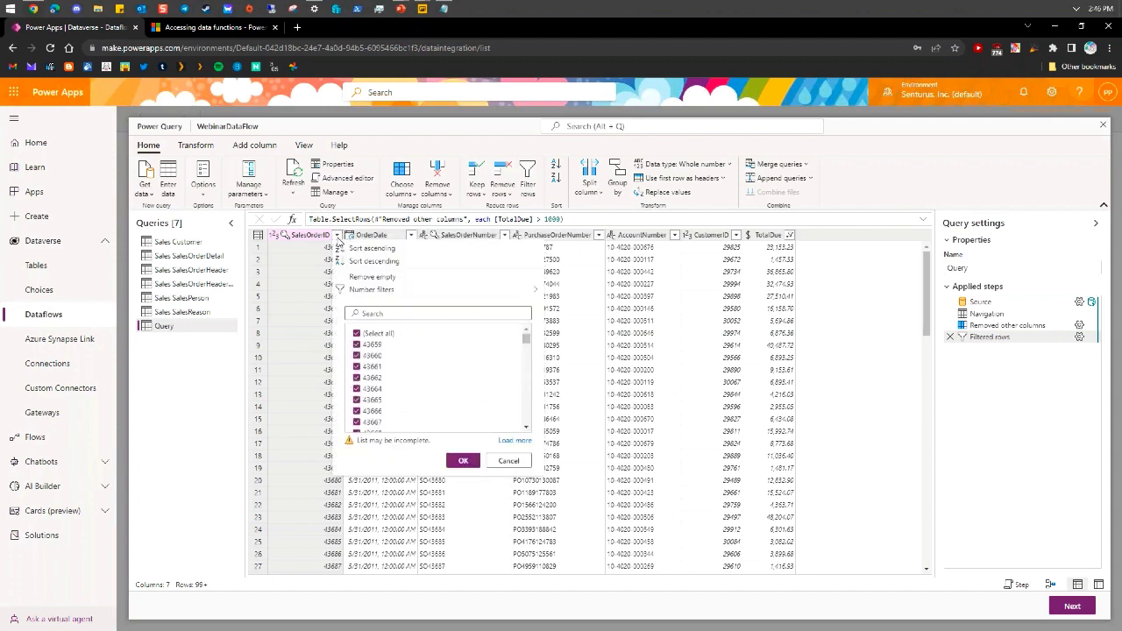
left_click(393, 263)
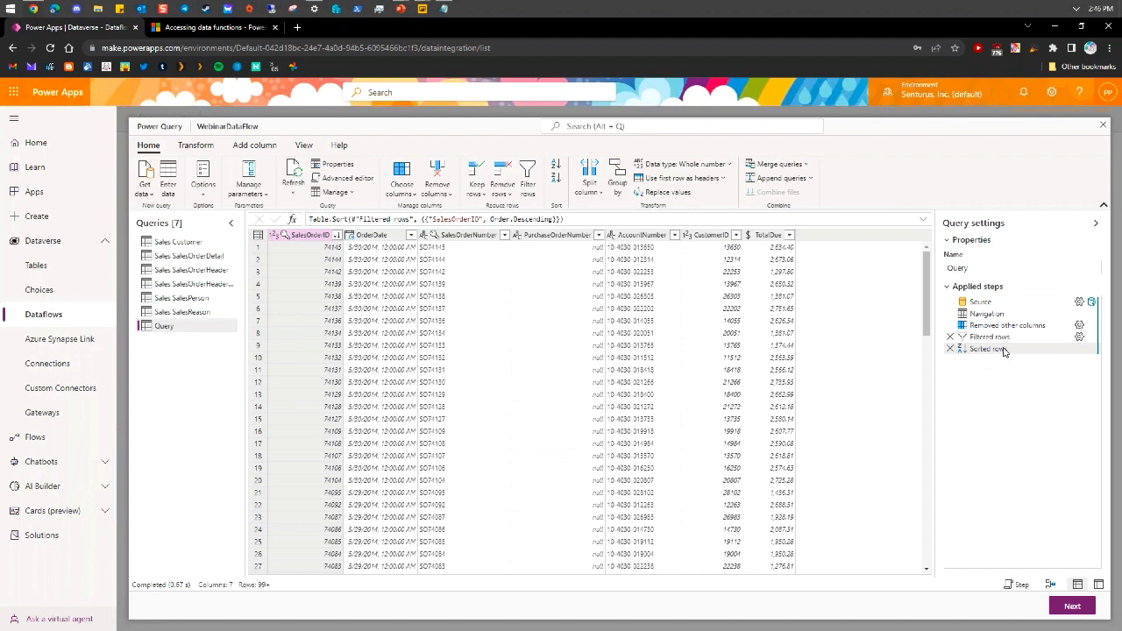
mouse_move(1009, 358)
left_click(258, 235)
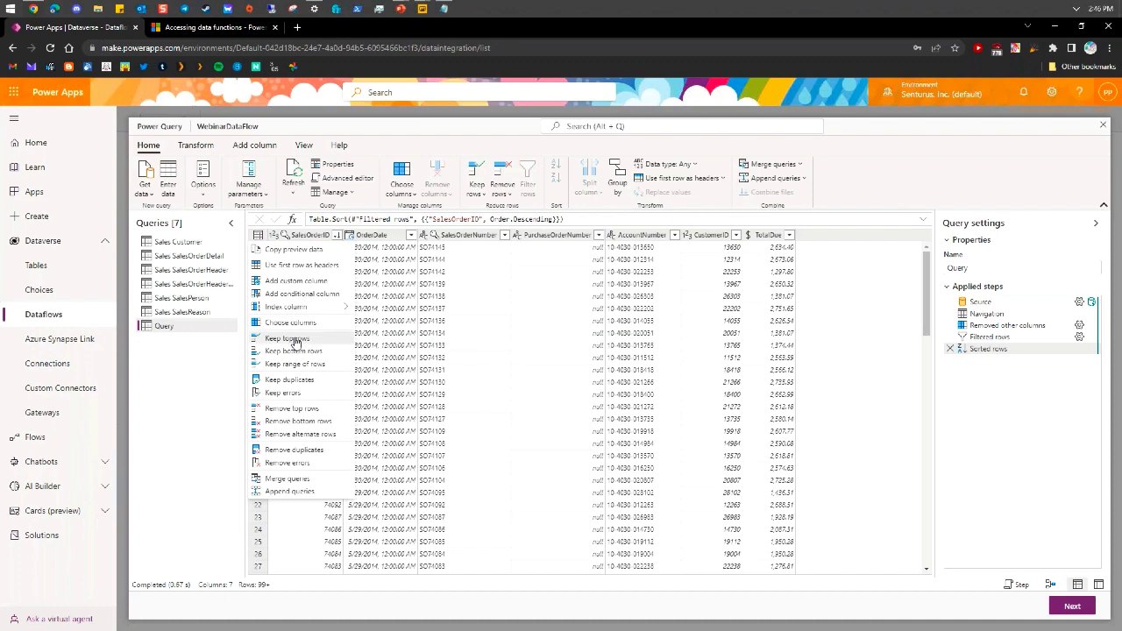
Keep only the top 5 sorted orders, adding a Table.FirstN(#"Sorted rows", 5) step
left_click(296, 340)
type("5")
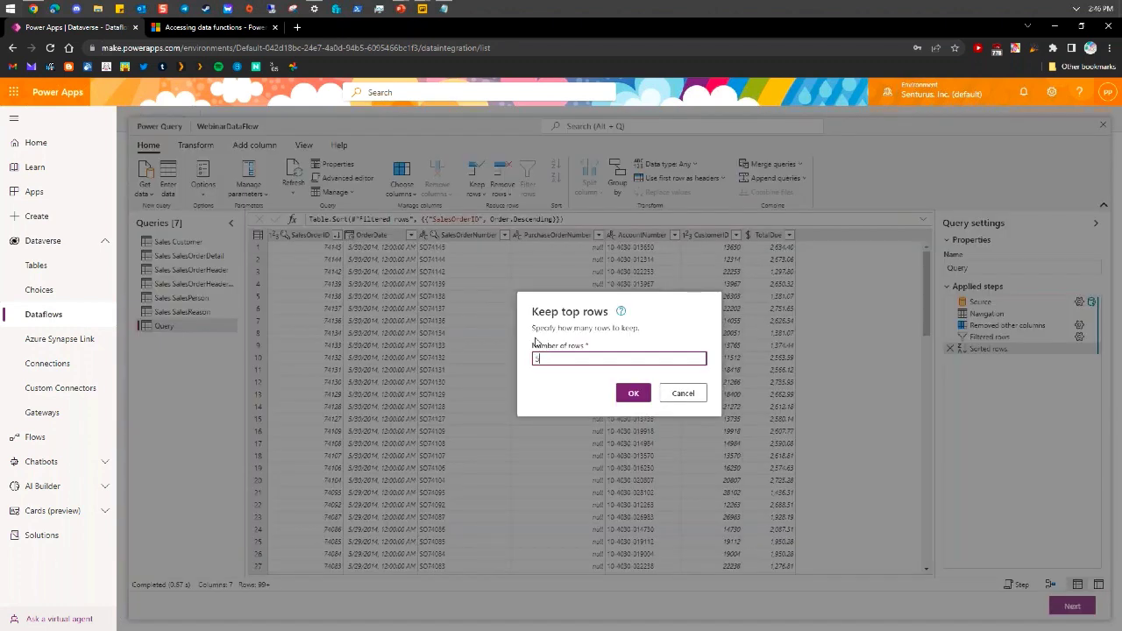
left_click(634, 394)
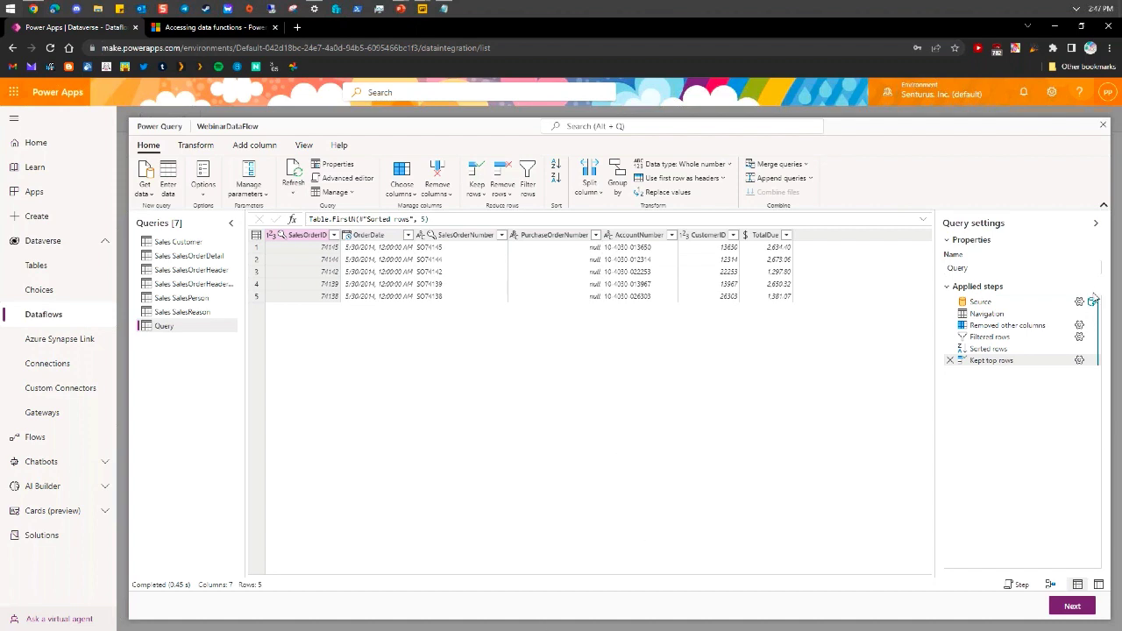
mouse_move(1088, 361)
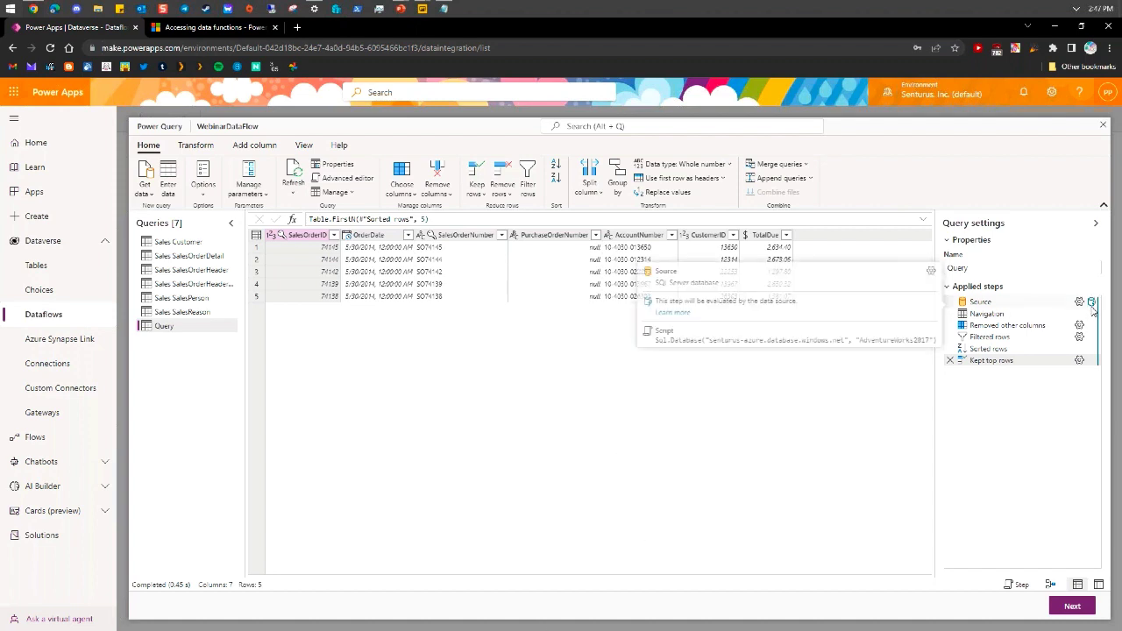
right_click(1006, 366)
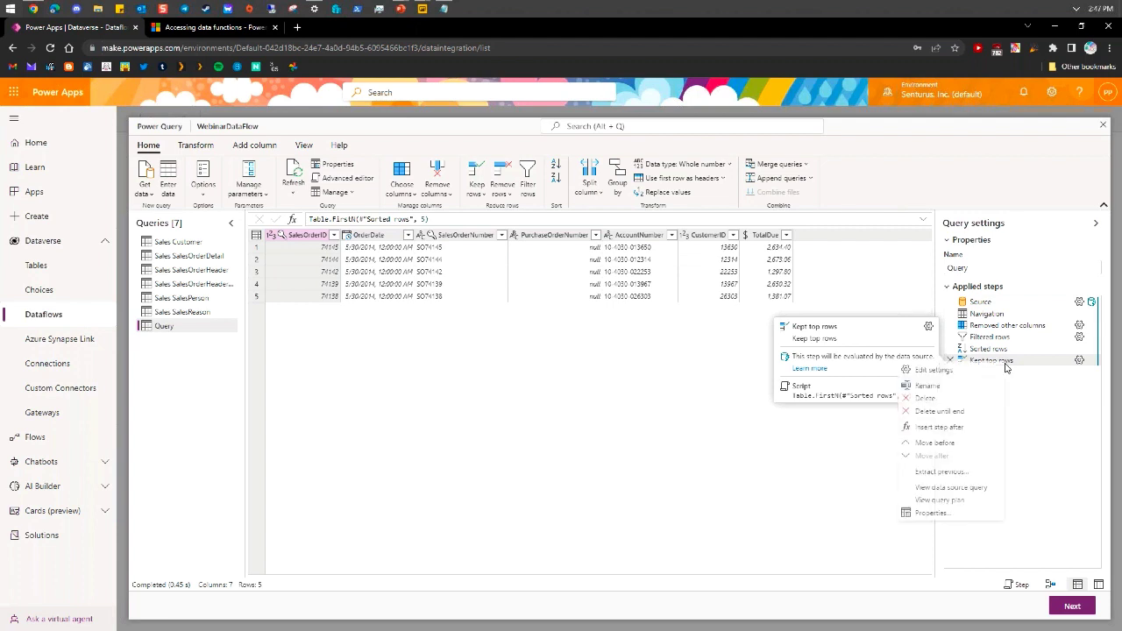
left_click(941, 489)
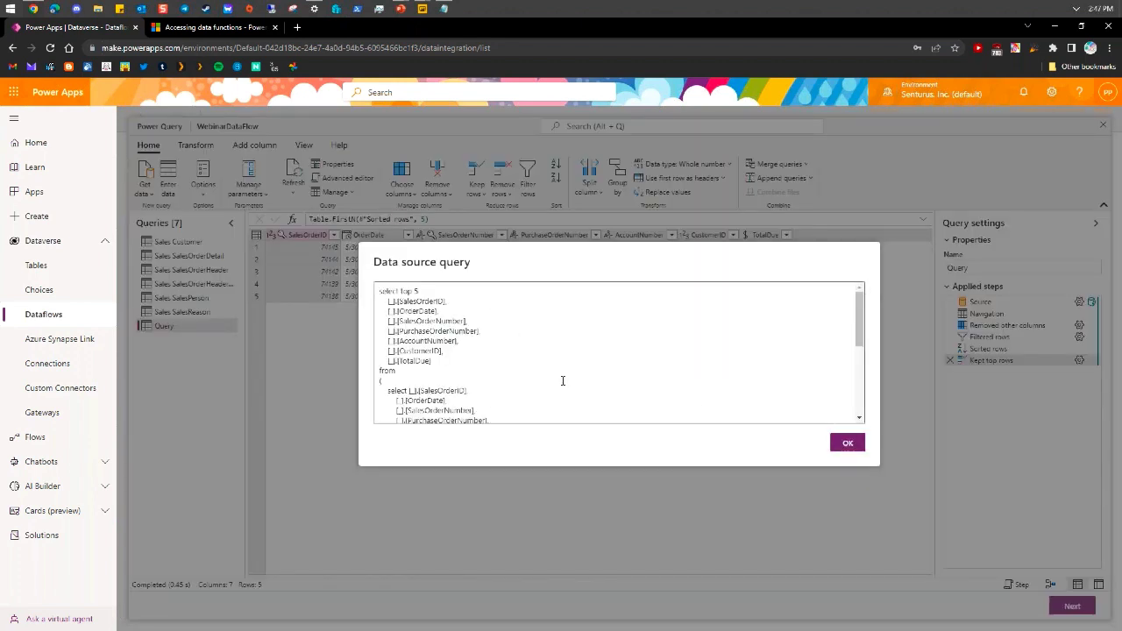
scroll(640, 338, "down", 3)
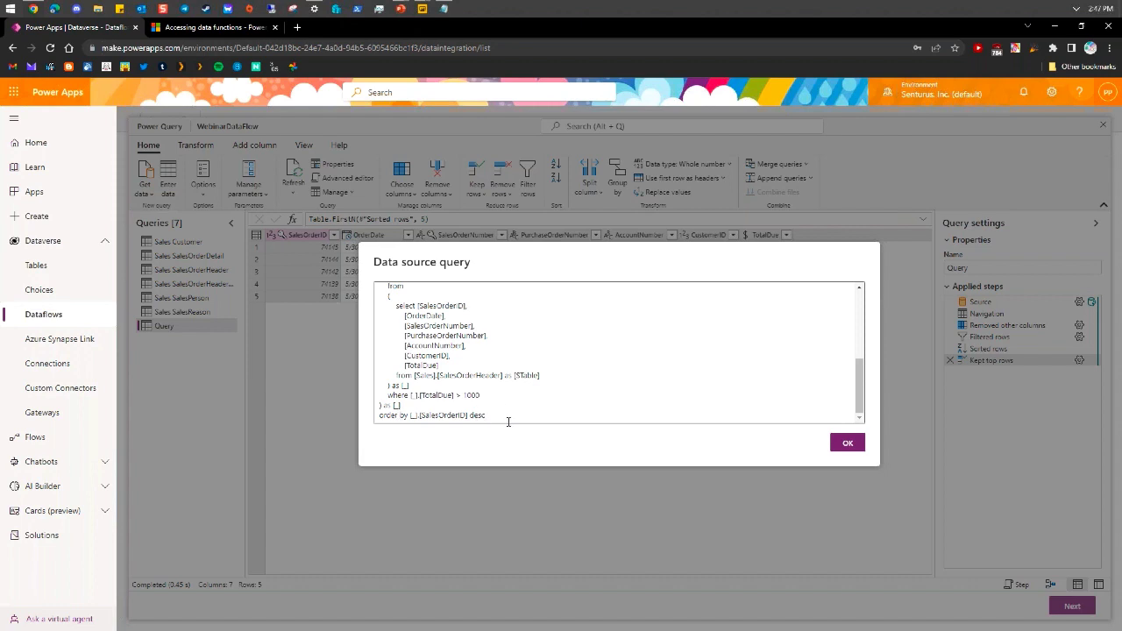
scroll(454, 418, "up", 6)
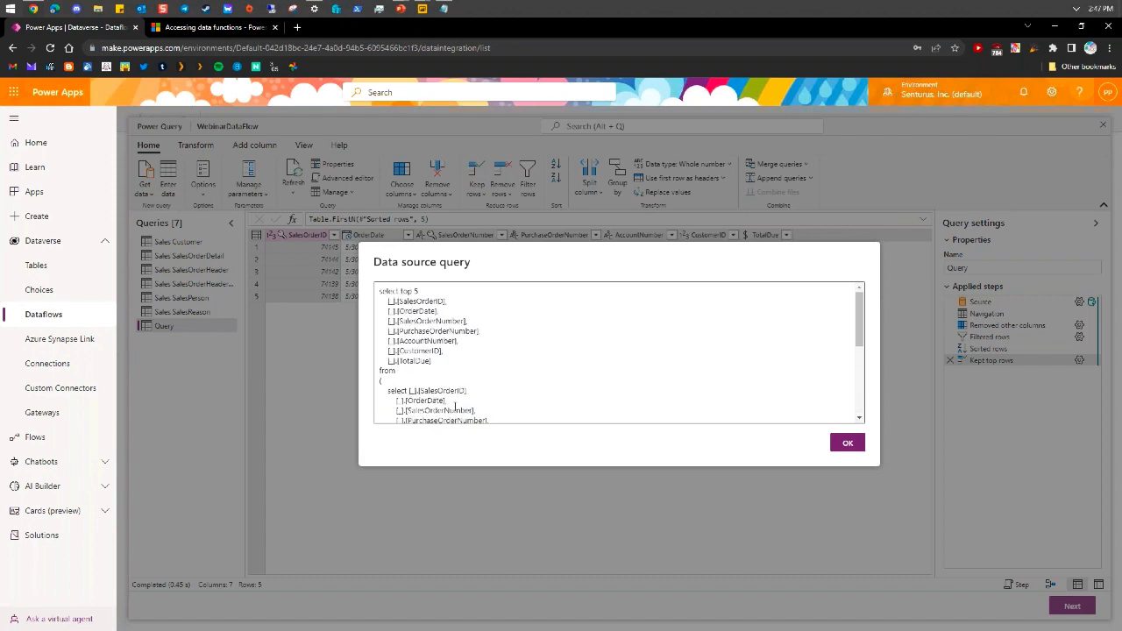
left_click_drag(400, 290, 425, 291)
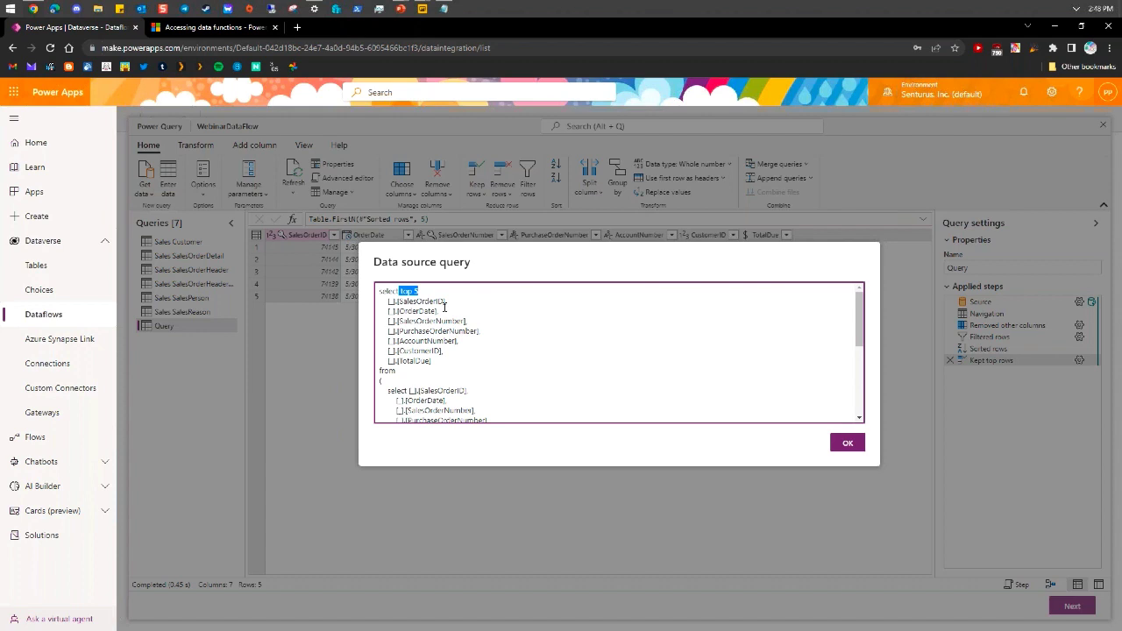
left_click(848, 444)
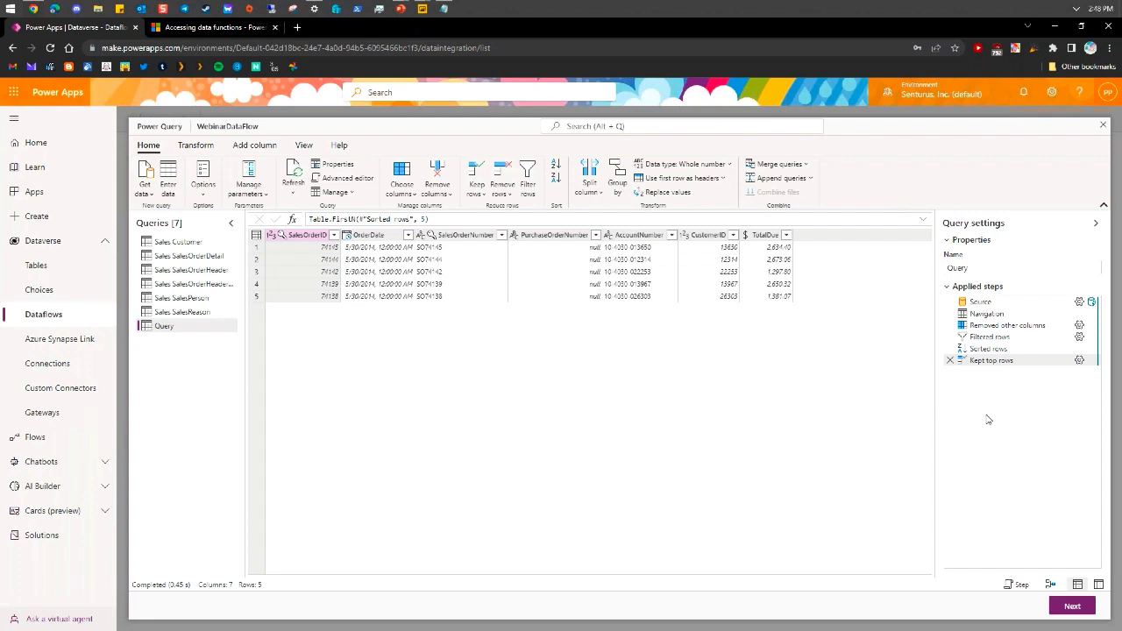
mouse_move(997, 360)
right_click(988, 369)
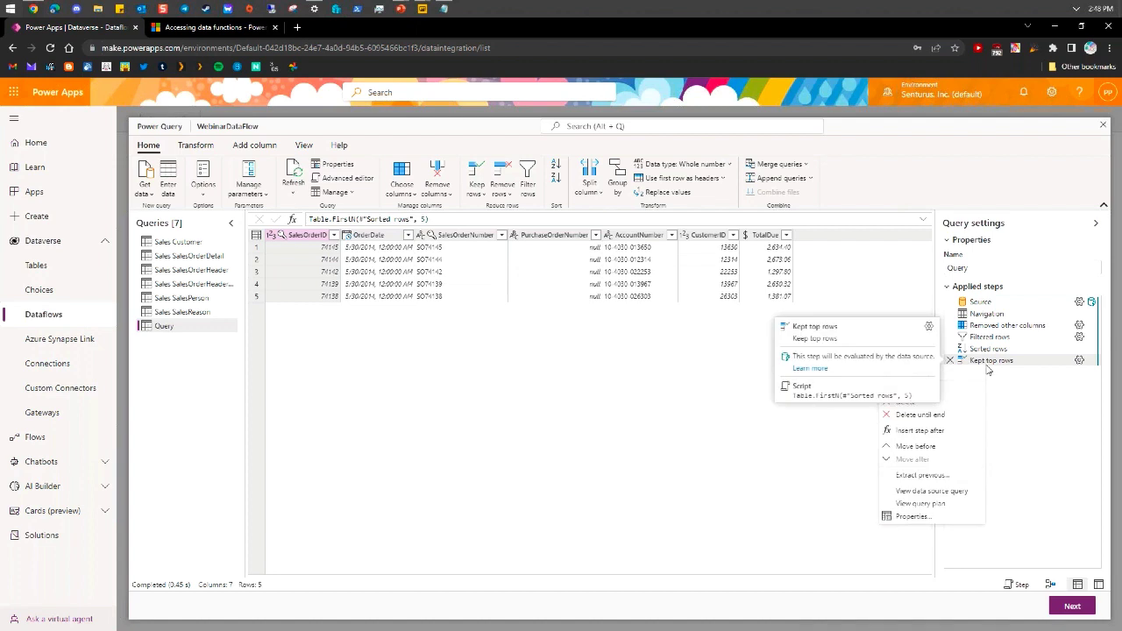
left_click(934, 504)
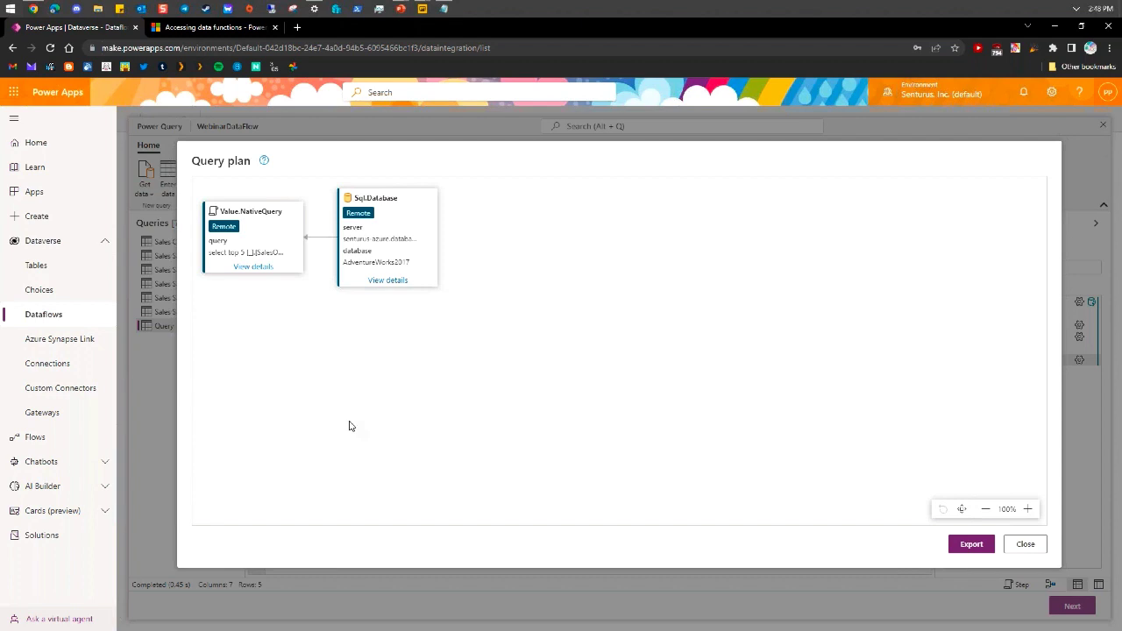
left_click(264, 271)
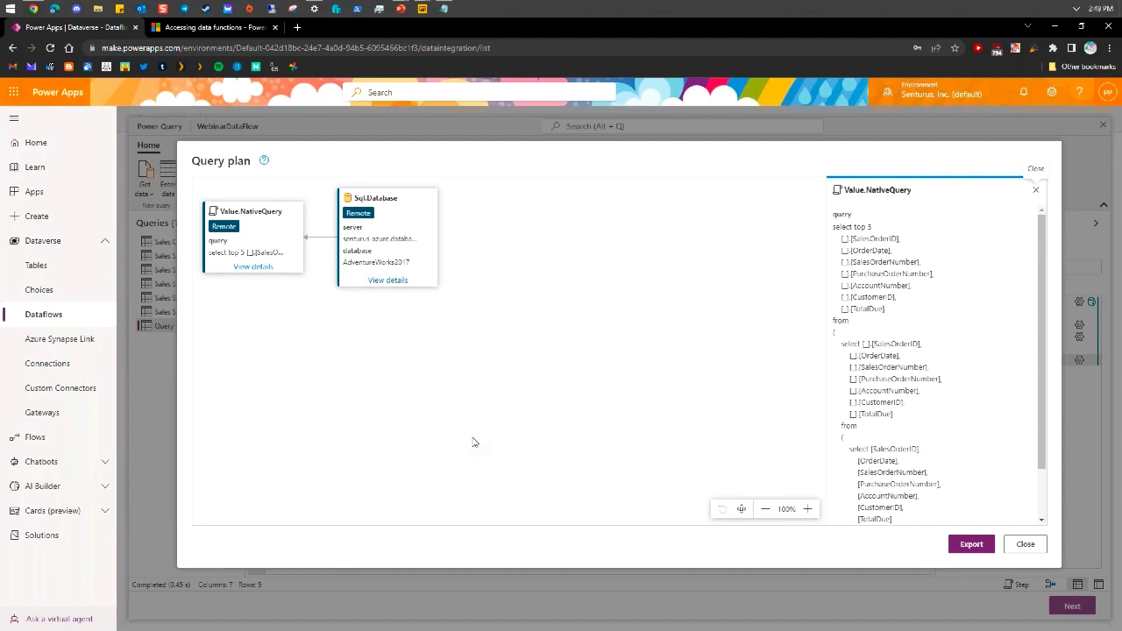
left_click(386, 280)
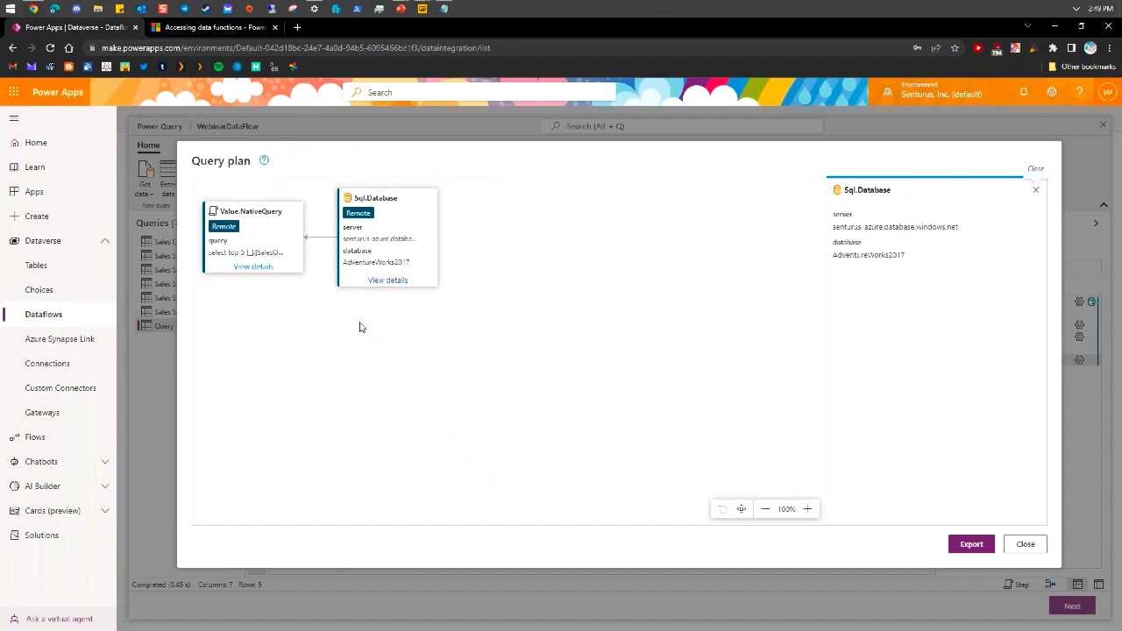
left_click(253, 266)
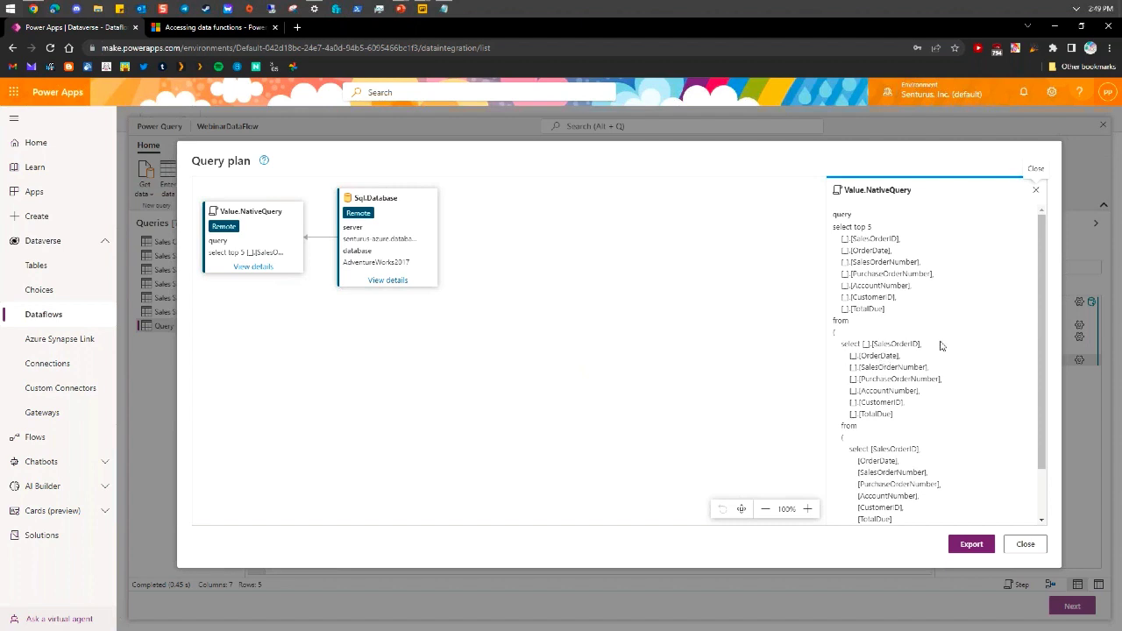
left_click_drag(1045, 260, 1068, 251)
left_click(1024, 544)
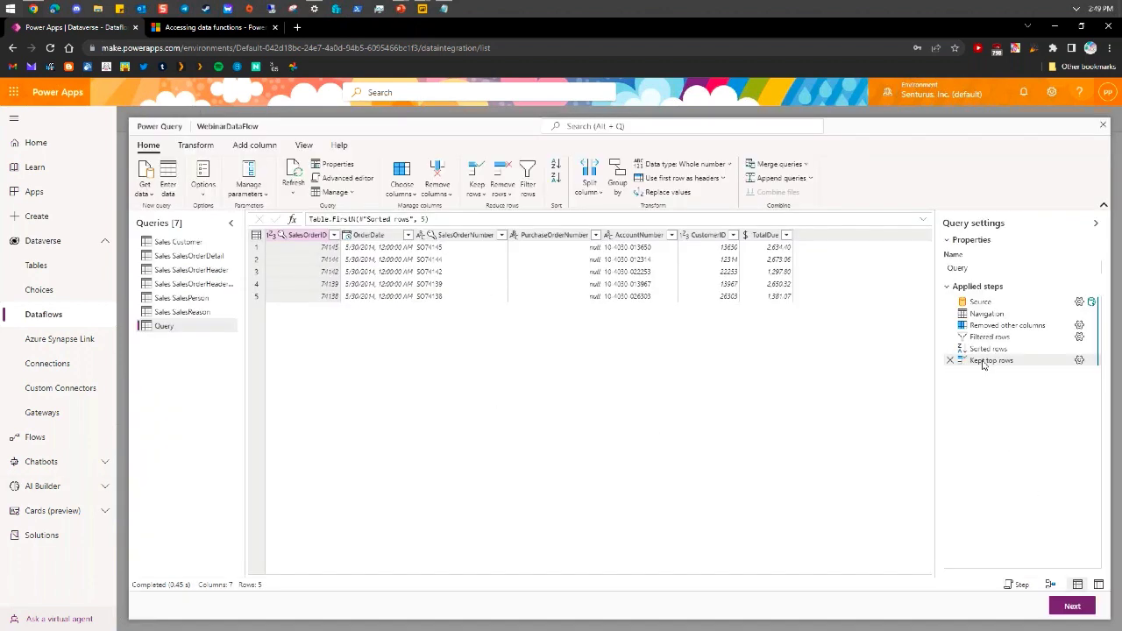
mouse_move(995, 365)
mouse_move(996, 368)
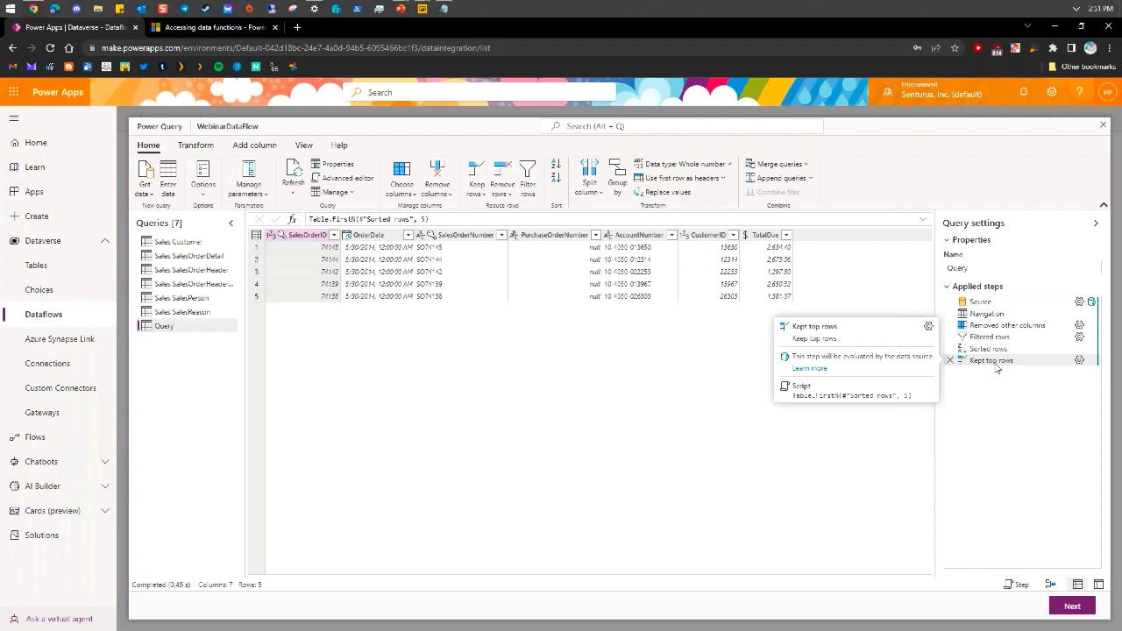
Open the Kept top rows query plan and review the single folded Value.NativeQuery SQL
right_click(997, 368)
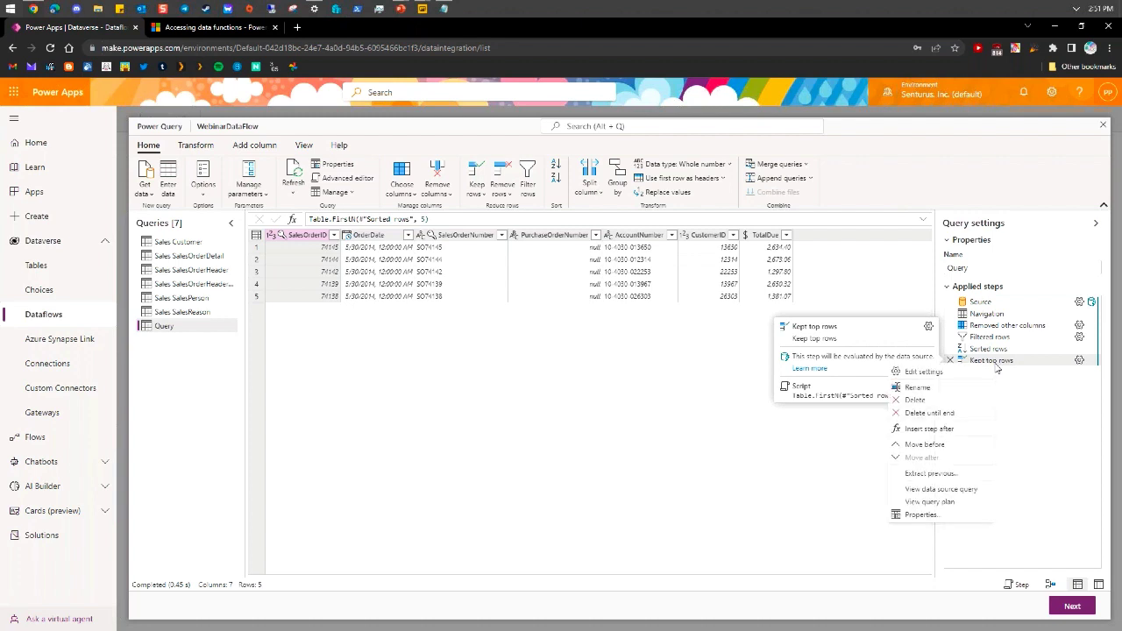
left_click(946, 502)
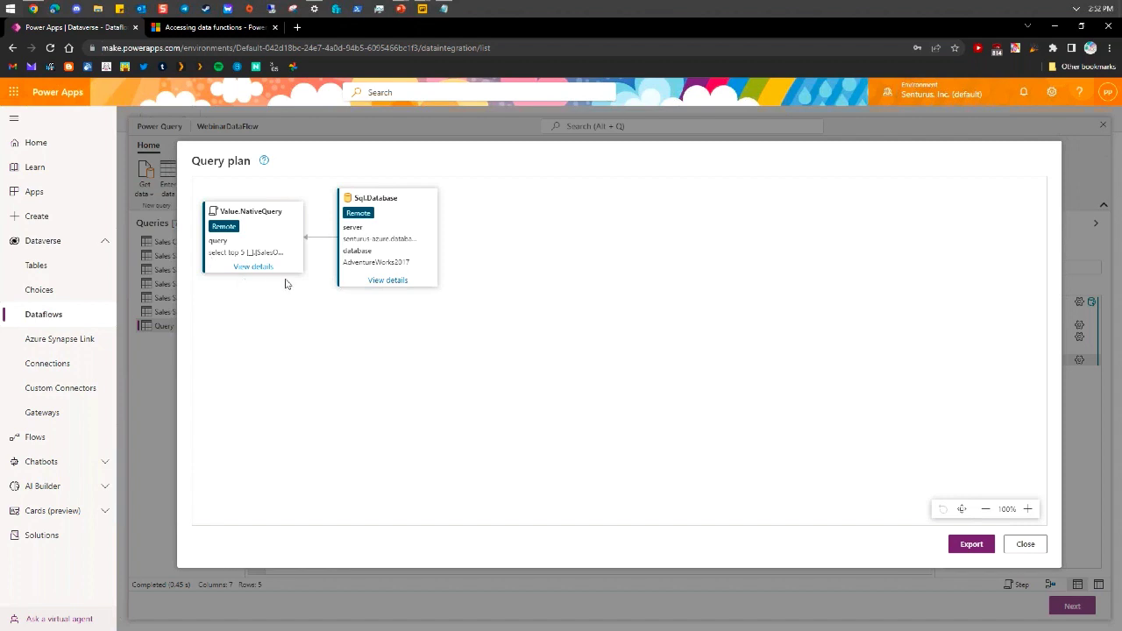
left_click(260, 268)
left_click(261, 268)
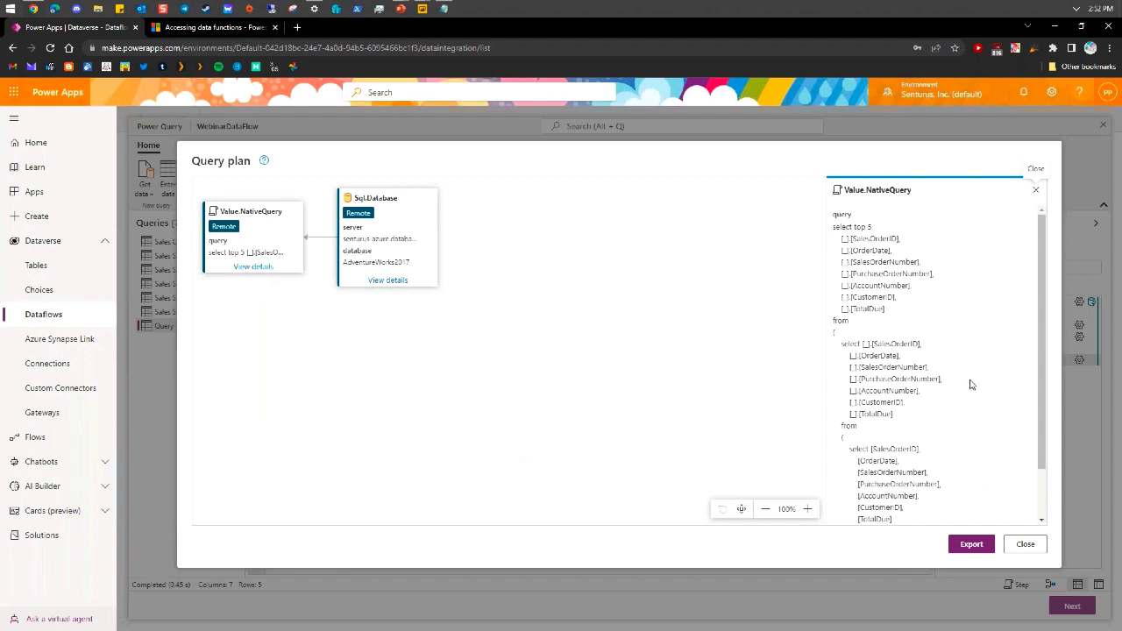
scroll(970, 384, "down", 1)
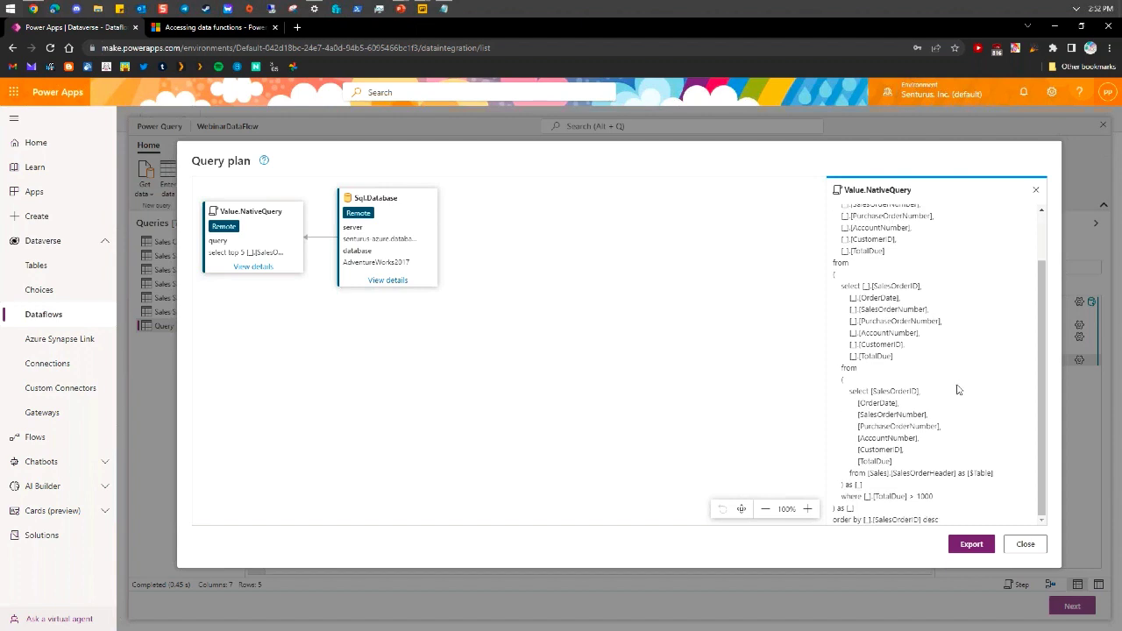
Close the query plan and bring up the 'Query folding demo' slide in PowerPoint
left_click(1025, 545)
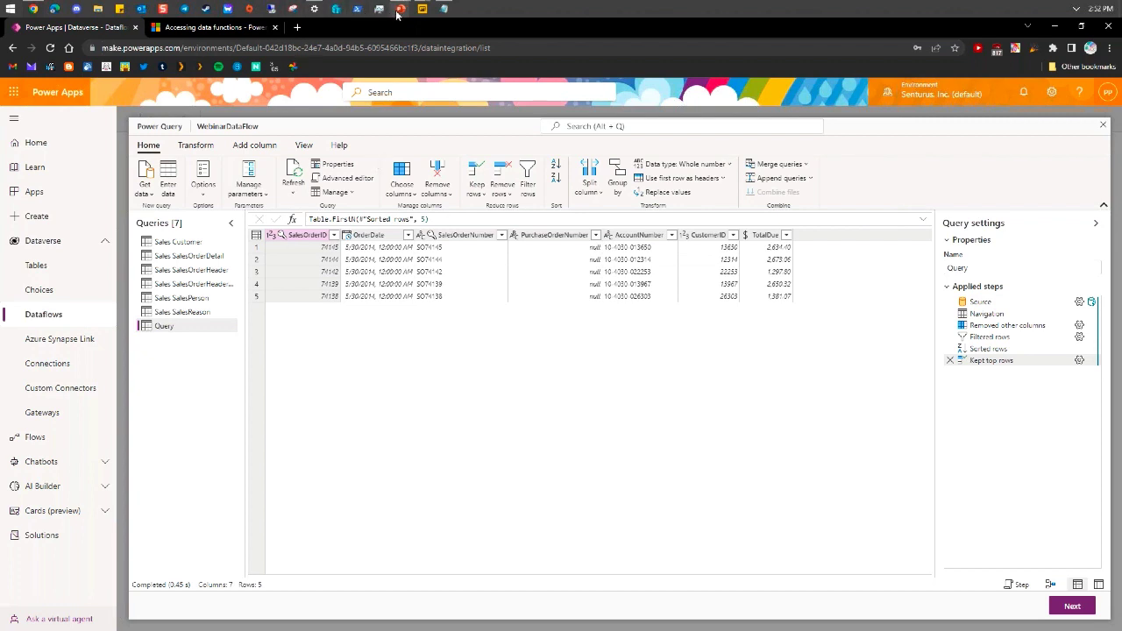
mouse_move(399, 13)
left_click(436, 74)
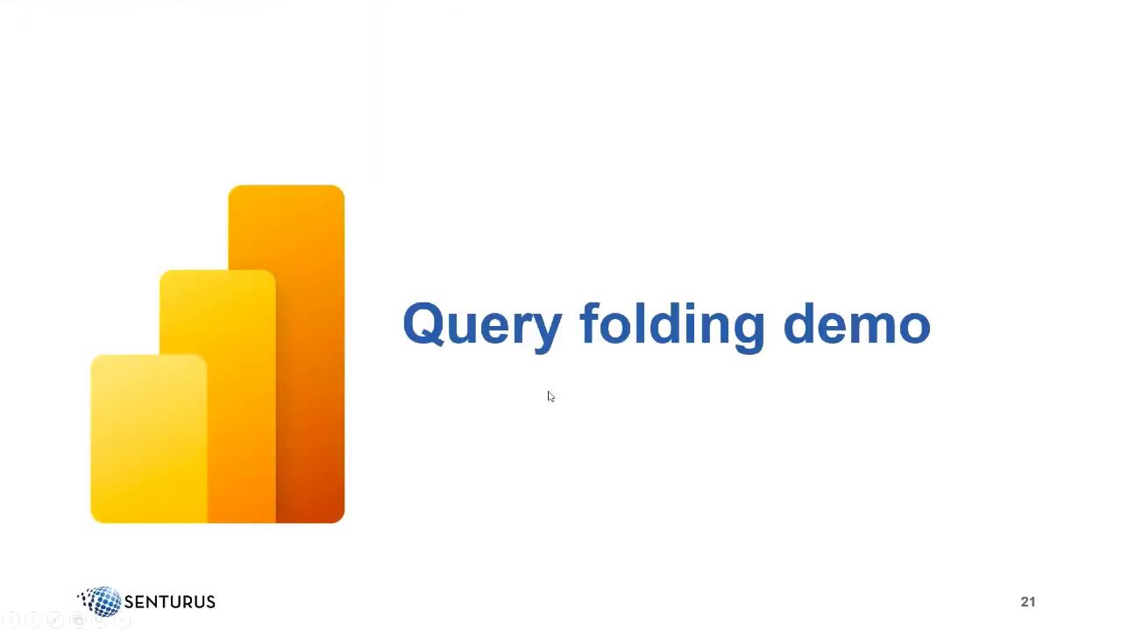